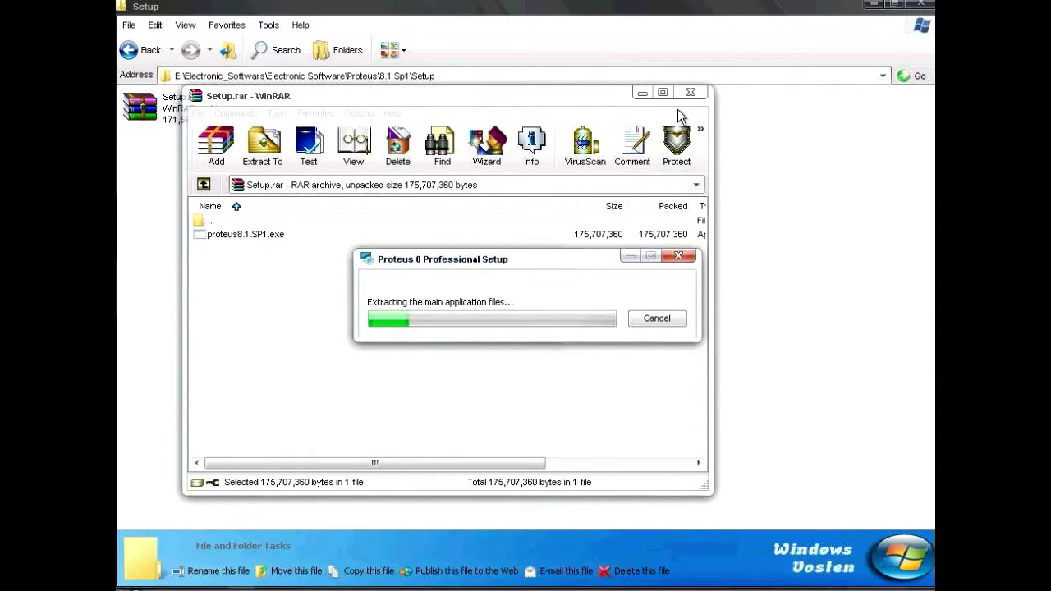
Close the Setup.rar archive window and accept the Labcenter Electronics licence terms in the Proteus 8 Professional setup wizard
{"action": "left_click", "coordinate": [691, 92]}
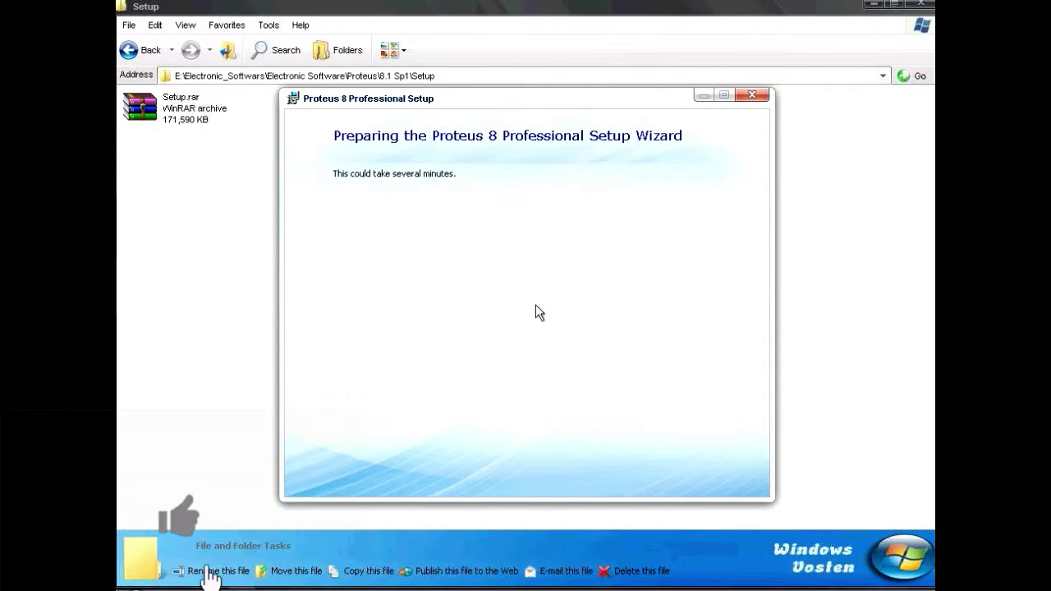
{"action": "left_click", "coordinate": [692, 471]}
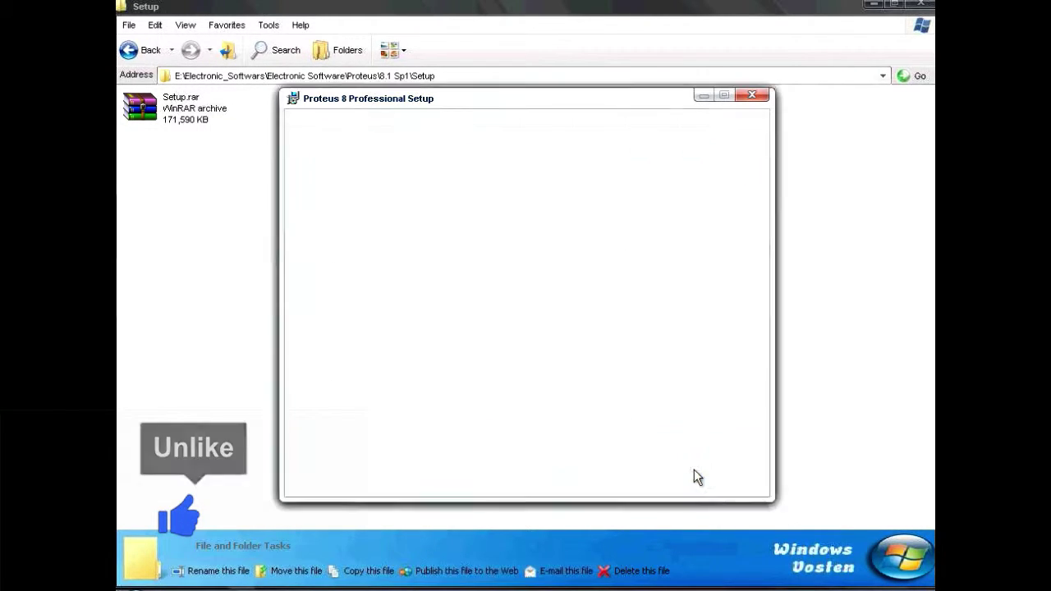
{"action": "left_click", "coordinate": [452, 440]}
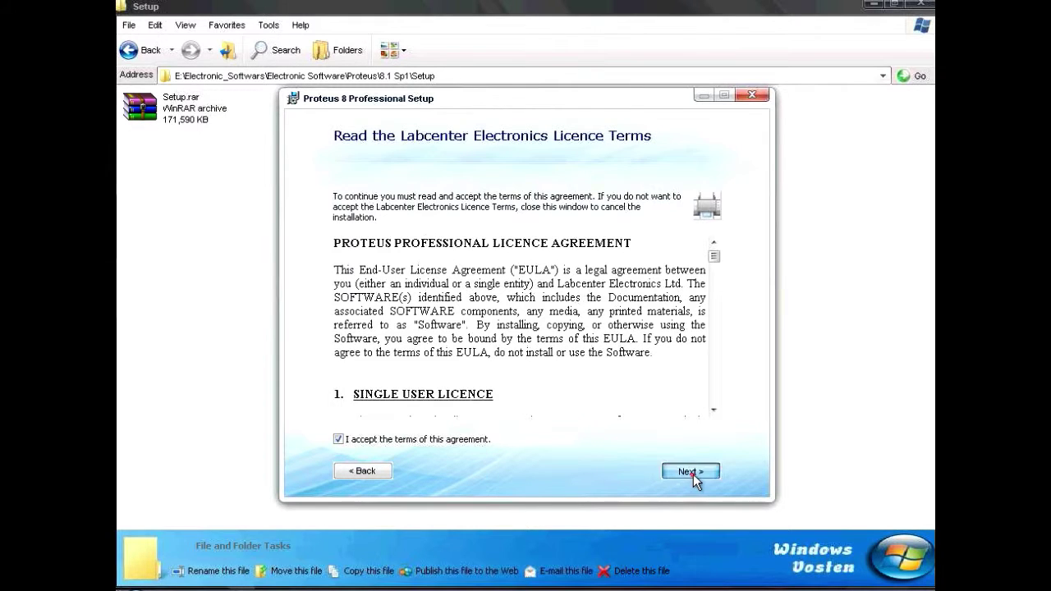
{"action": "left_click", "coordinate": [691, 472]}
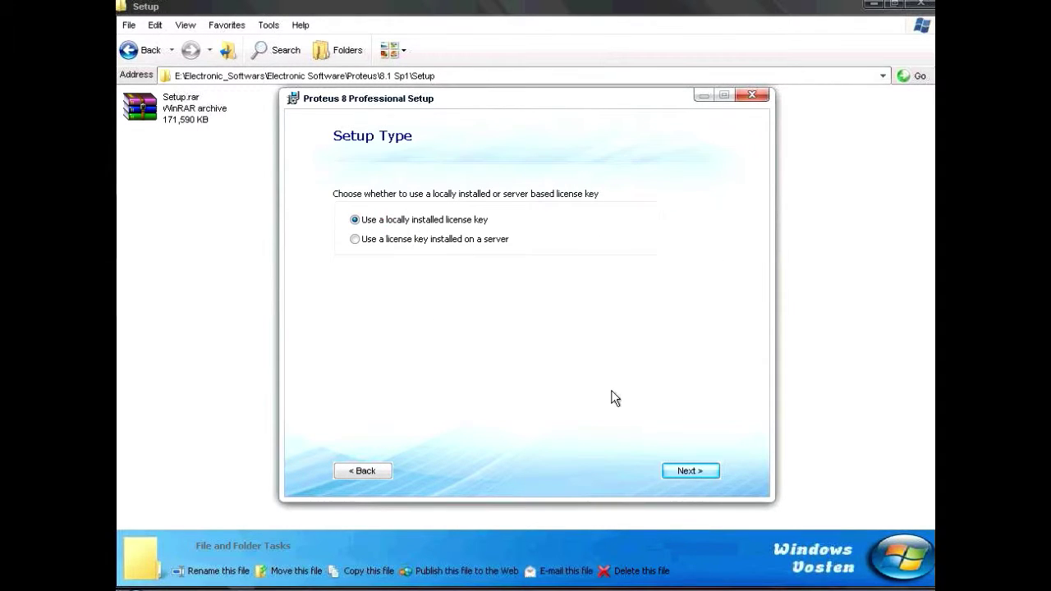
Configure setup for a locally installed licence key, import of legacy styles, templates and user libraries, and a Custom installation
{"action": "left_click", "coordinate": [681, 469]}
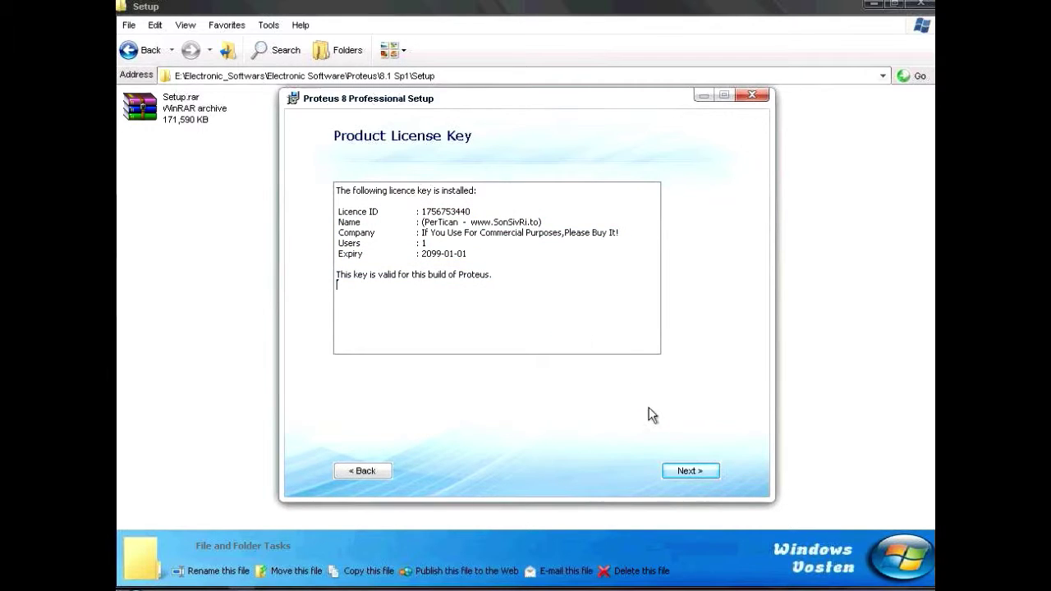
{"action": "left_click", "coordinate": [688, 472]}
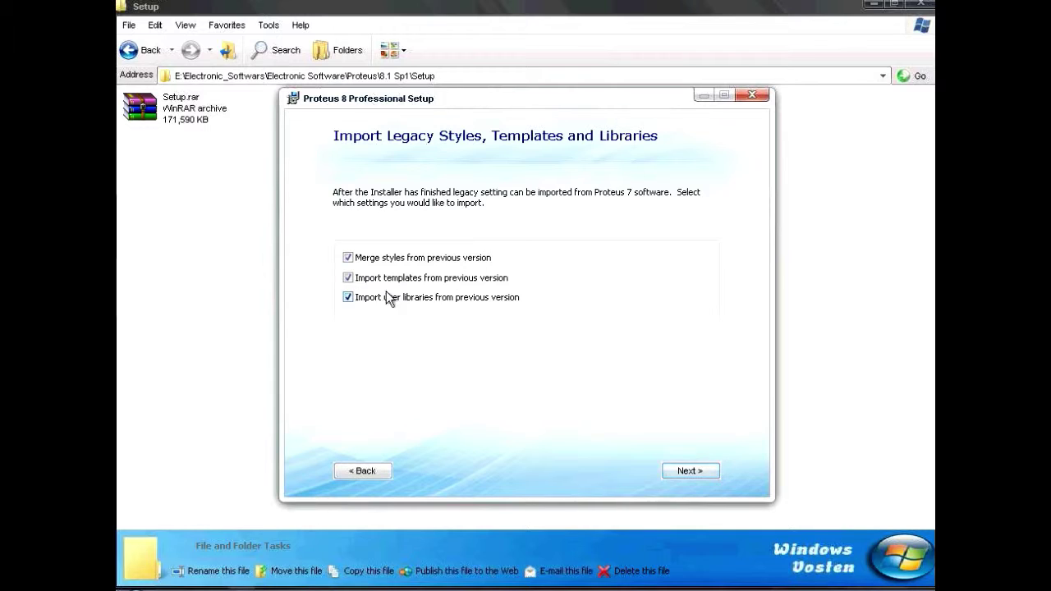
{"action": "left_click", "coordinate": [666, 470]}
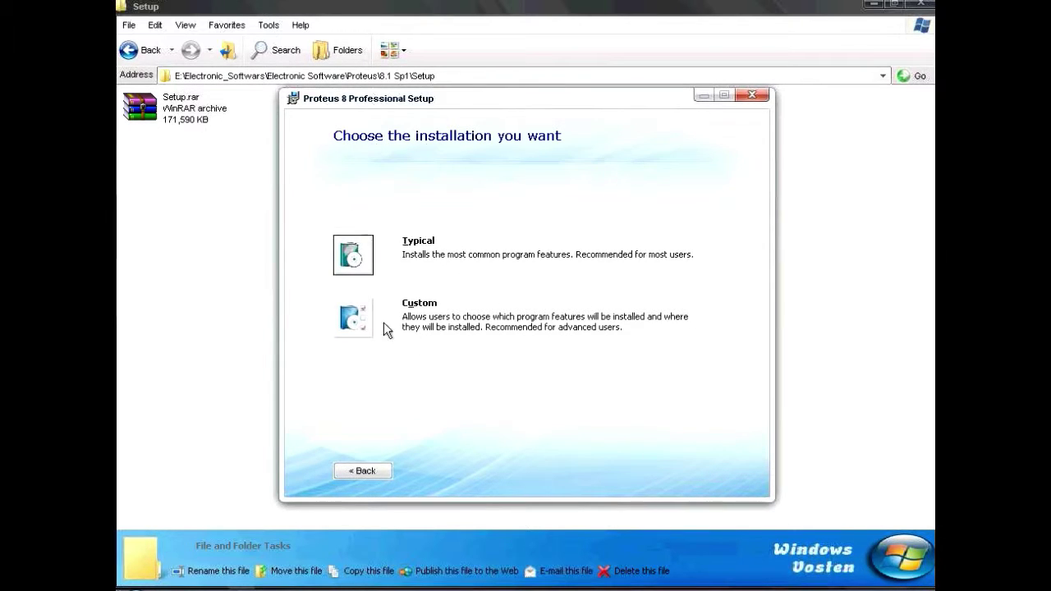
{"action": "left_click", "coordinate": [357, 321]}
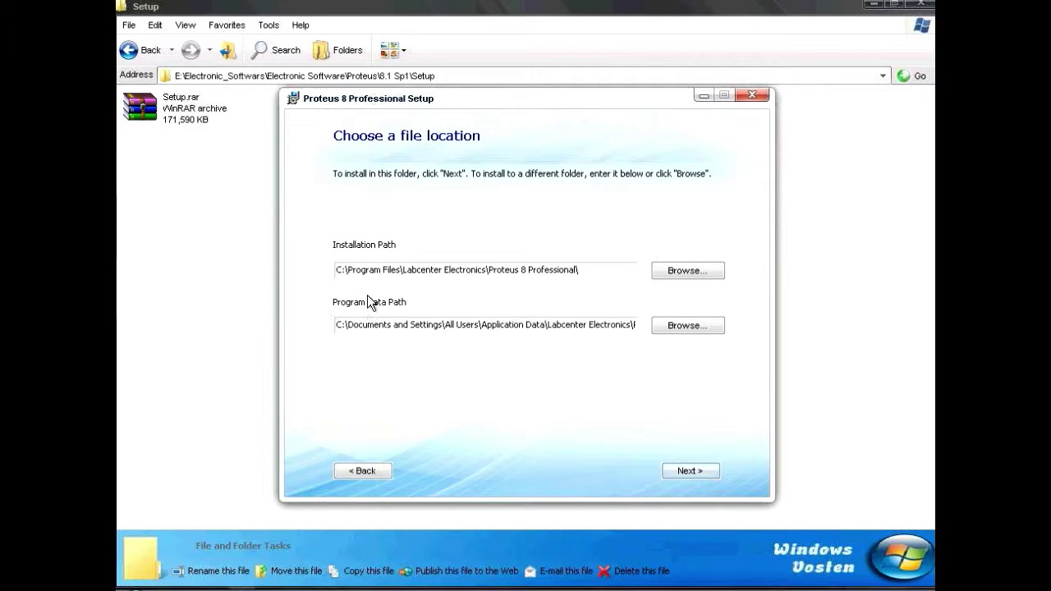
Set the Program Data Path to the installation path, C:\Program Files\Labcenter Electronics\Proteus 8 Professional\, and accept both locations
{"action": "left_click_drag", "start_coordinate": [588, 272], "coordinate": [283, 265]}
{"action": "key", "text": "ctrl+c"}
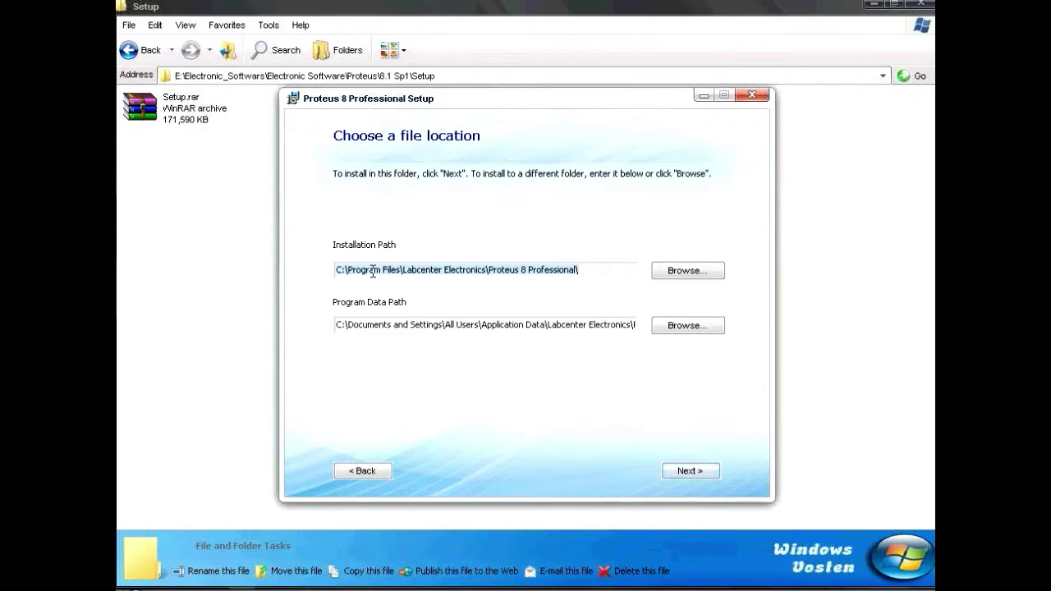
{"action": "left_click", "coordinate": [403, 331]}
{"action": "key", "text": "ctrl+a"}
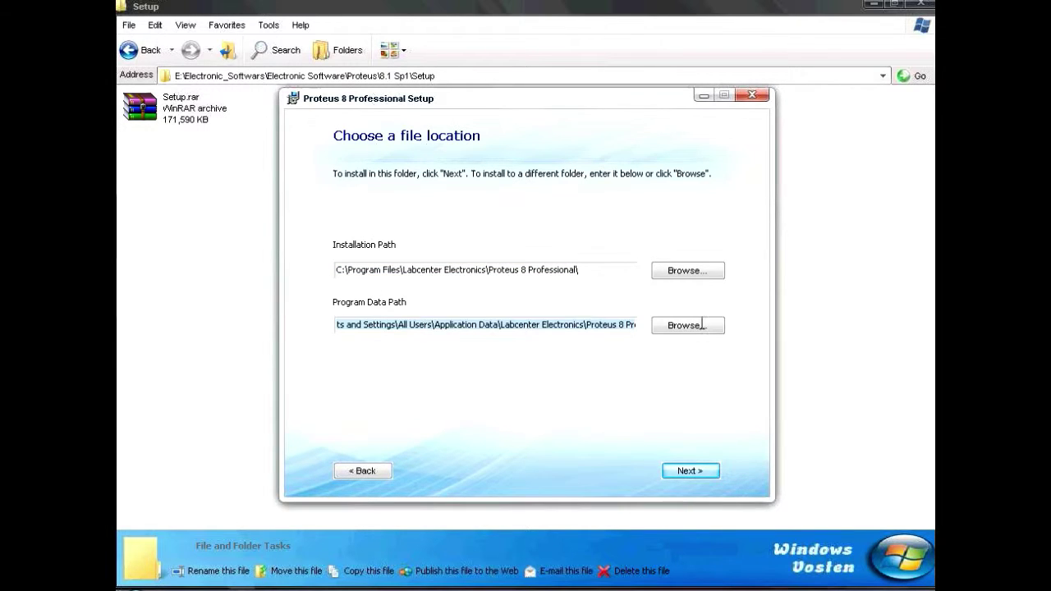
{"action": "key", "text": "ctrl+v"}
{"action": "left_click", "coordinate": [667, 331]}
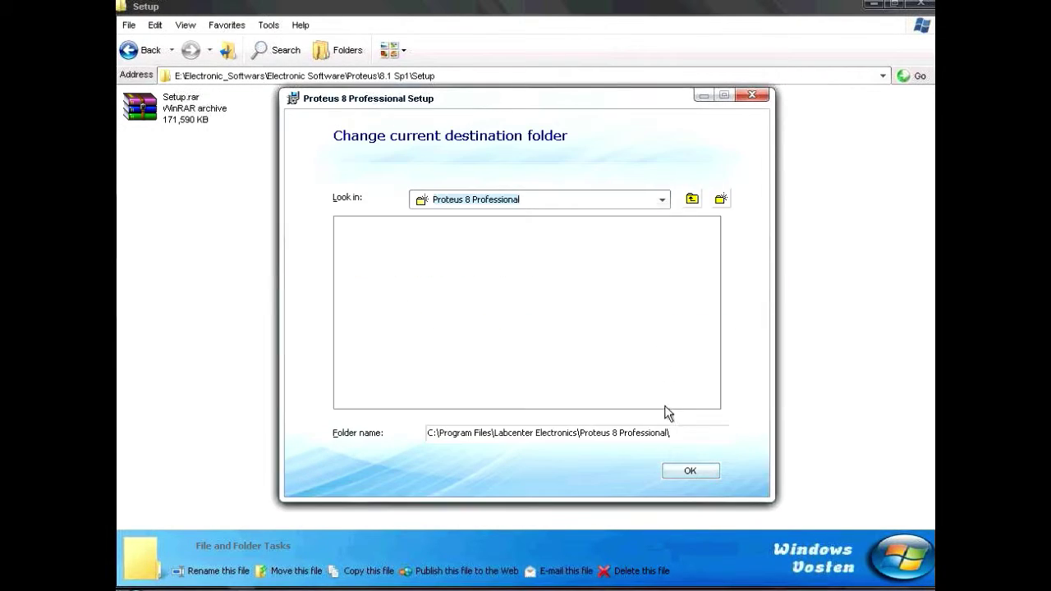
{"action": "left_click", "coordinate": [679, 469]}
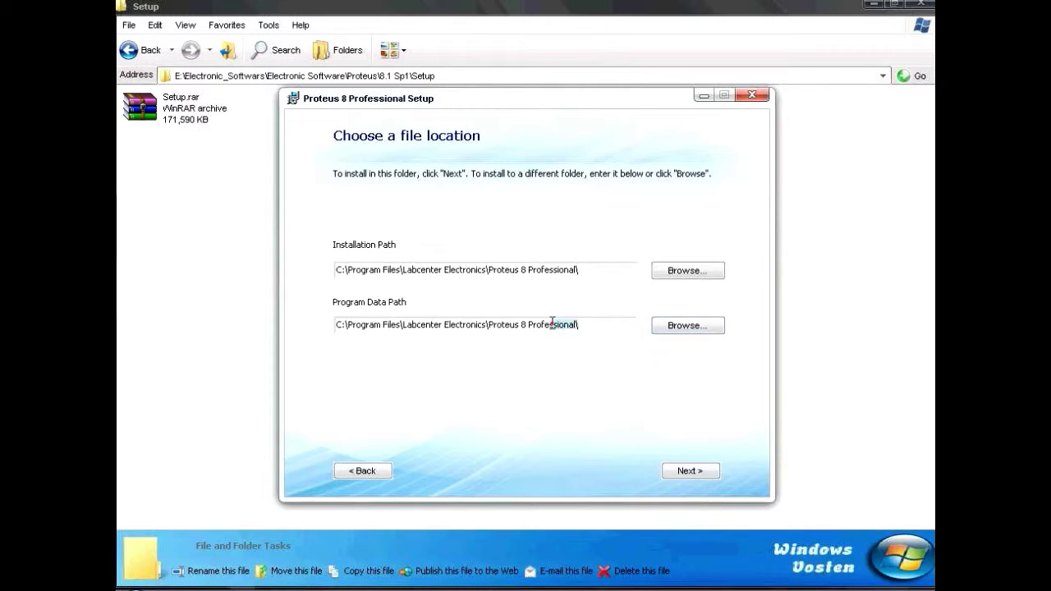
{"action": "left_click_drag", "start_coordinate": [566, 325], "coordinate": [203, 325]}
{"action": "left_click", "coordinate": [481, 323]}
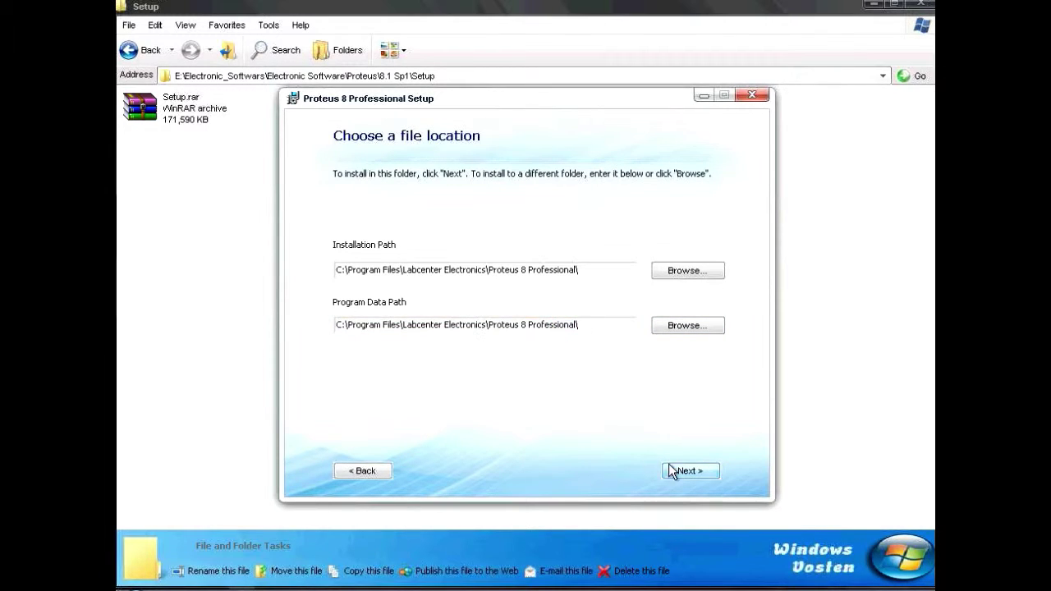
{"action": "left_click", "coordinate": [679, 471]}
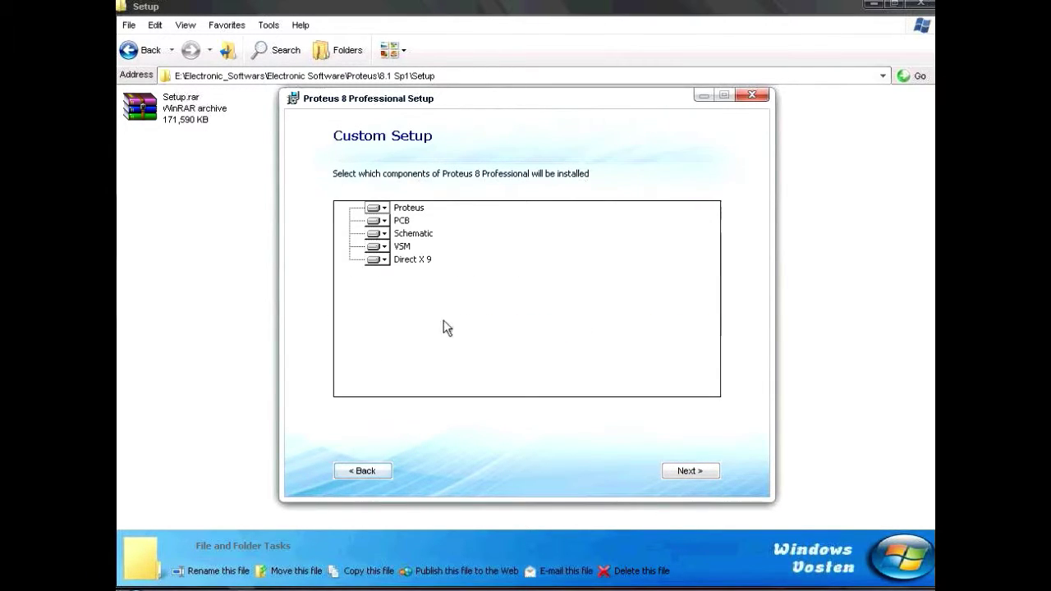
Accept all listed components and the Proteus 8 Professional Start Menu folder, and start the installation
{"action": "left_click", "coordinate": [679, 472]}
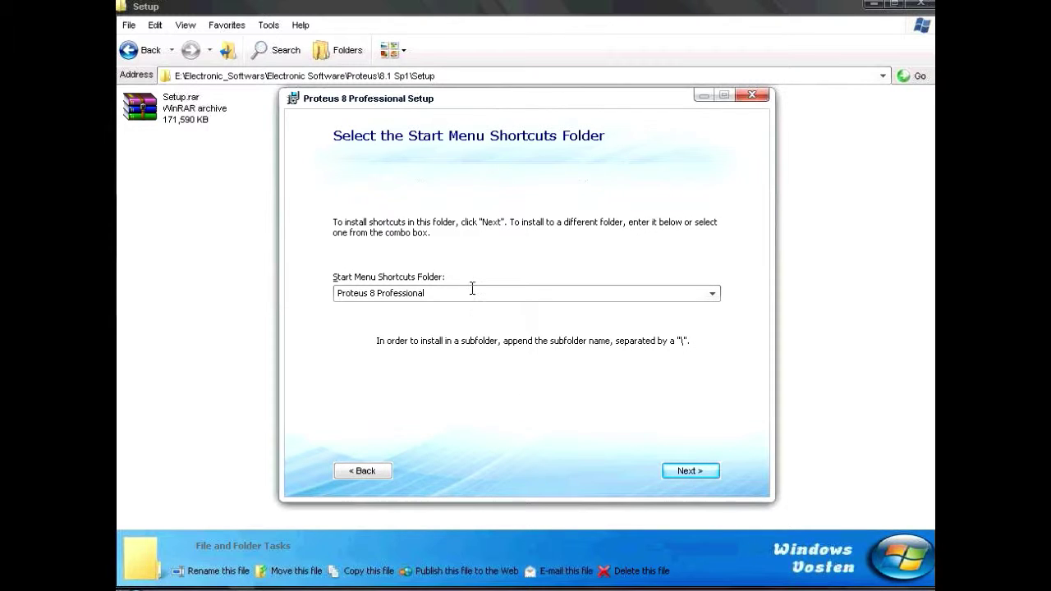
{"action": "left_click", "coordinate": [706, 473]}
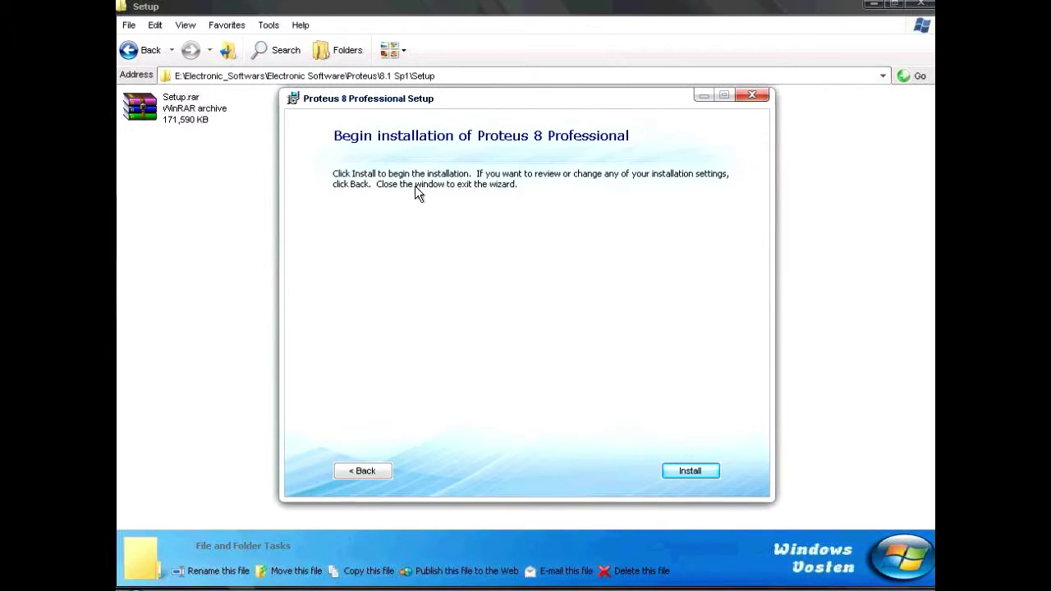
{"action": "left_click", "coordinate": [697, 474]}
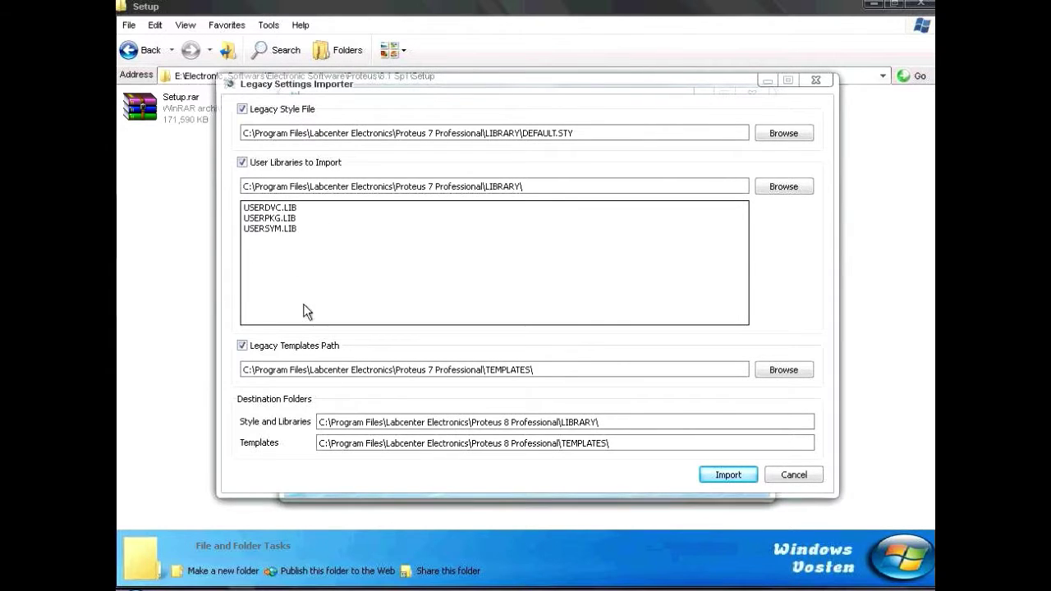
Import the legacy Proteus 7 style file, user libraries and templates, and close the setup wizard
{"action": "left_click", "coordinate": [728, 475]}
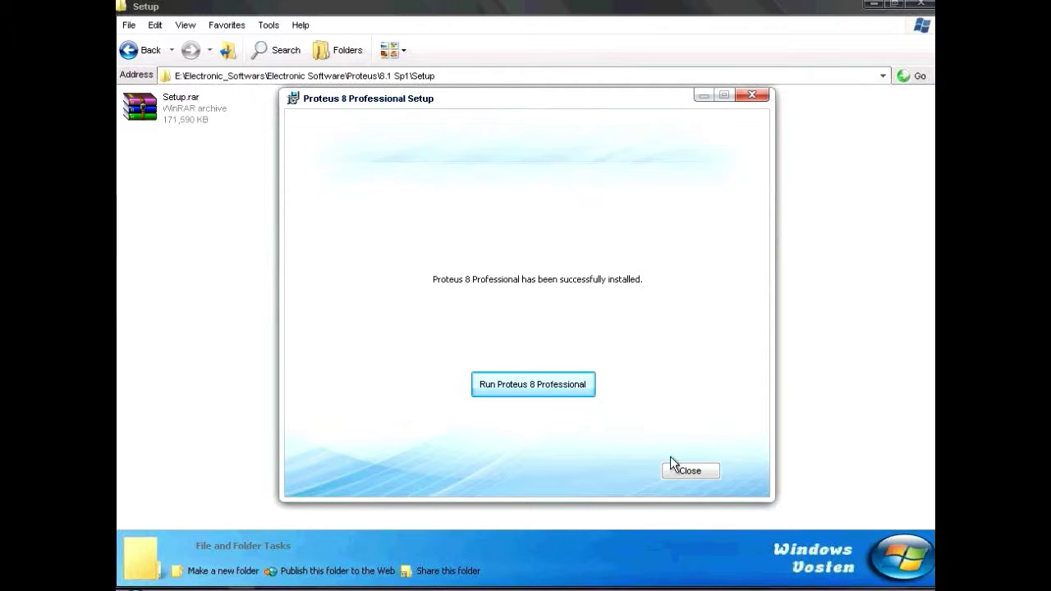
{"action": "left_click", "coordinate": [688, 470]}
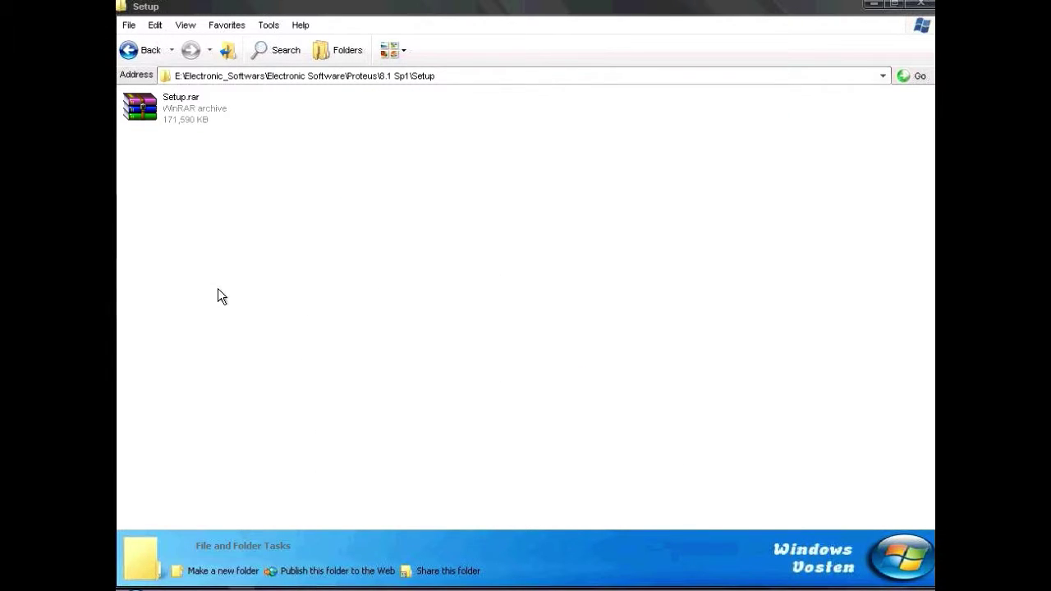
Copy the BIN and MODELS folders from the (Step2) After Installing Proteus folder inside 8.1 Sp1\Crack
{"action": "left_click", "coordinate": [230, 52]}
{"action": "double_click", "coordinate": [165, 108]}
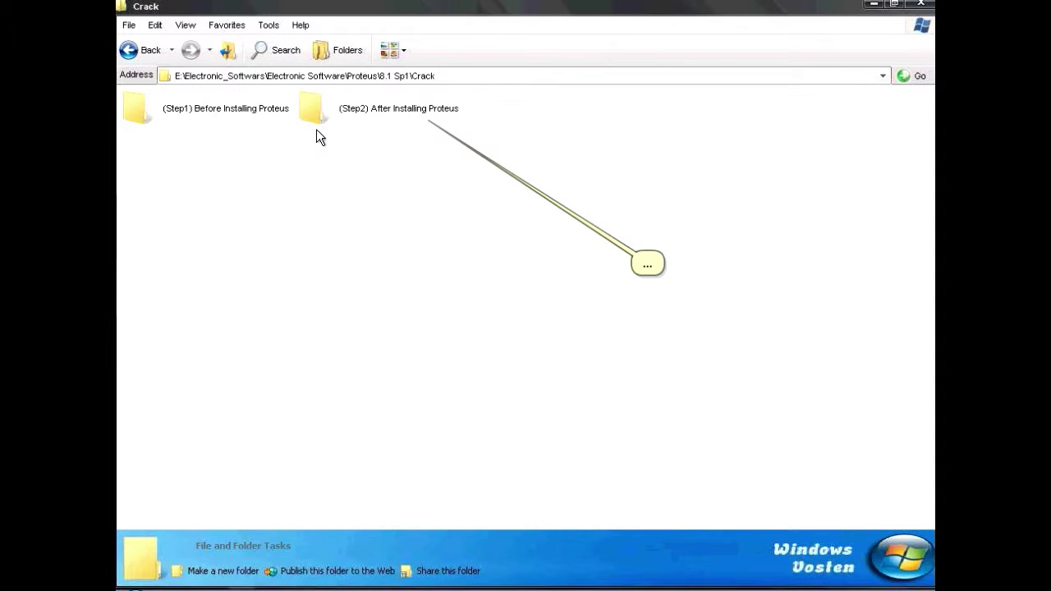
{"action": "left_click", "coordinate": [420, 112]}
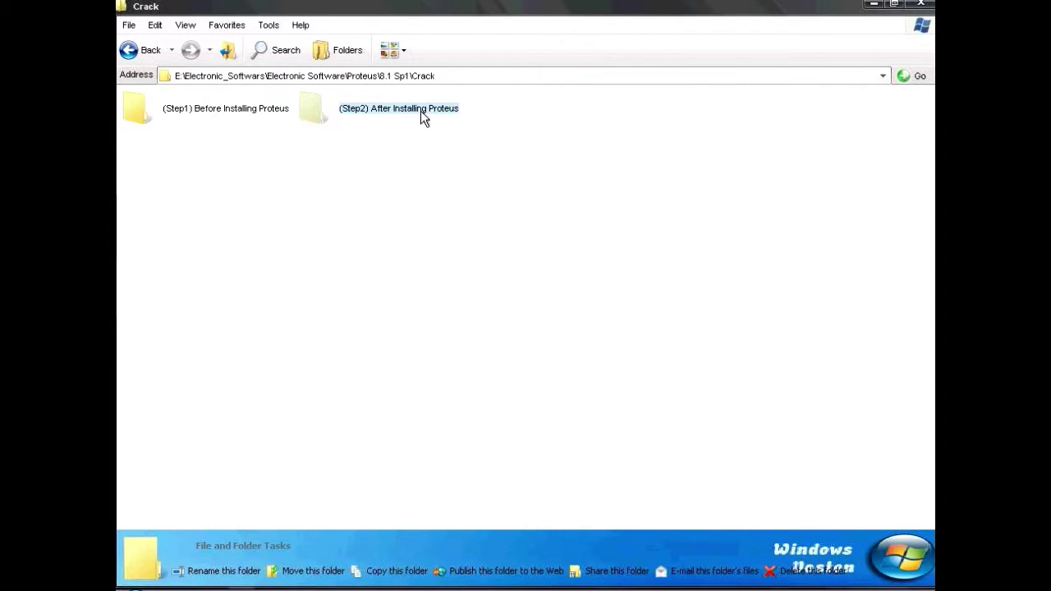
{"action": "double_click", "coordinate": [366, 116]}
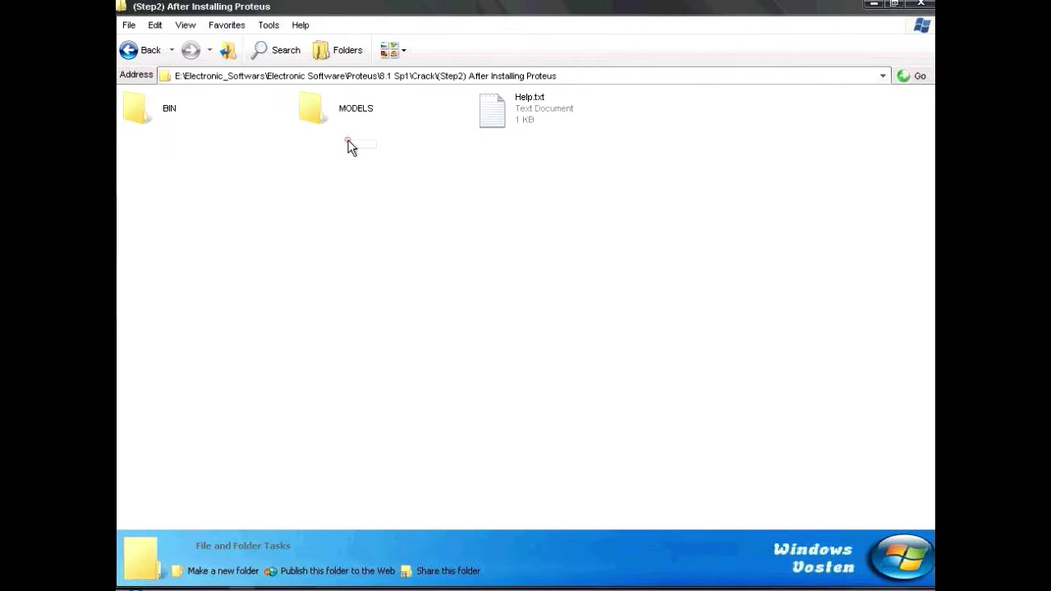
{"action": "right_click", "coordinate": [142, 104]}
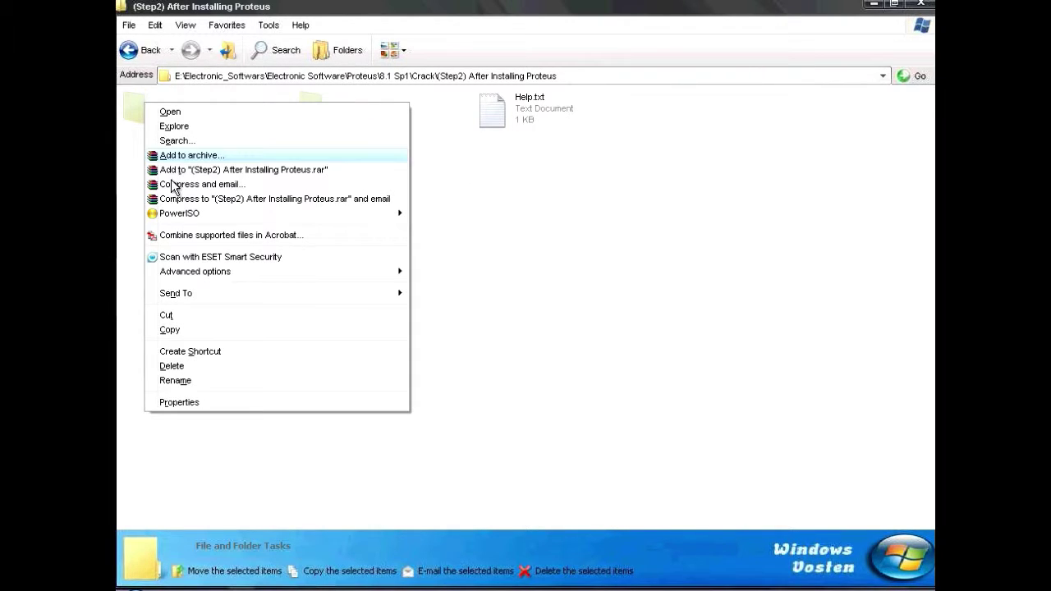
{"action": "left_click", "coordinate": [169, 329]}
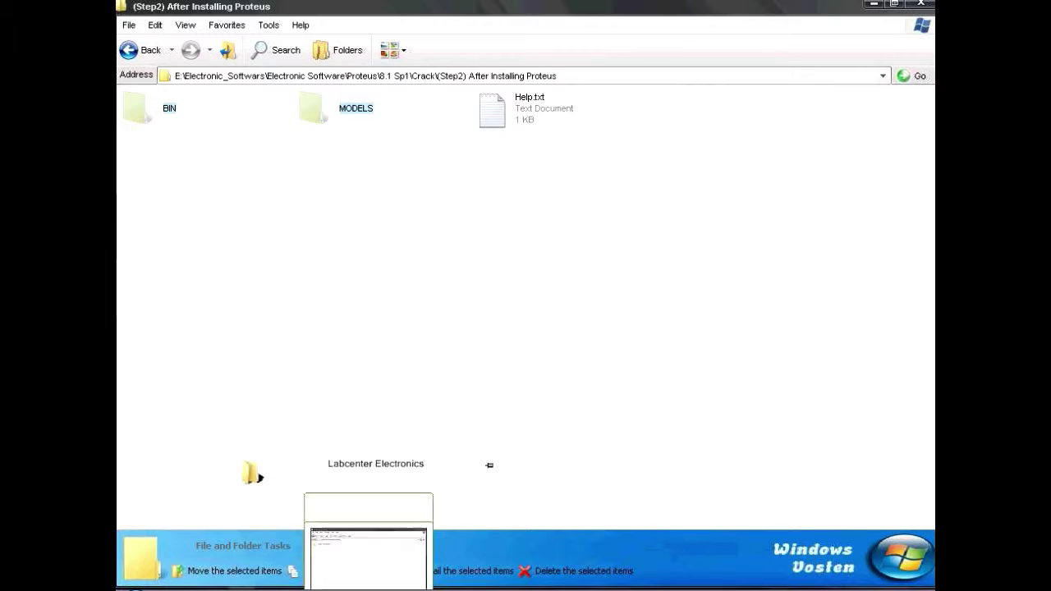
Paste the copied folders into C:\Program Files\Labcenter Electronics\Proteus 8 Professional, overwriting the existing BIN and MODELS contents
{"action": "left_click", "coordinate": [368, 586]}
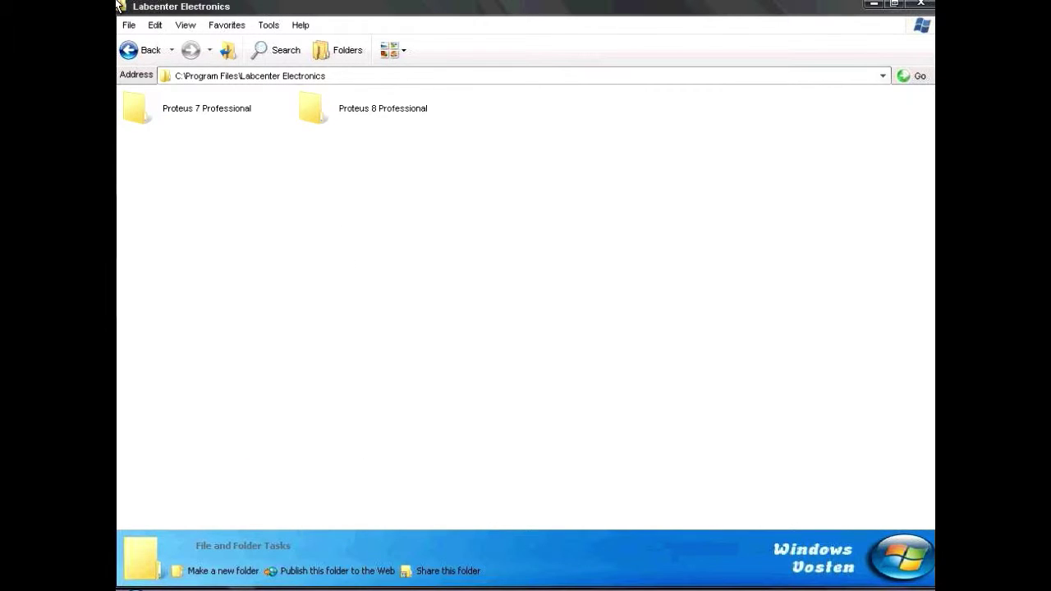
{"action": "double_click", "coordinate": [356, 122]}
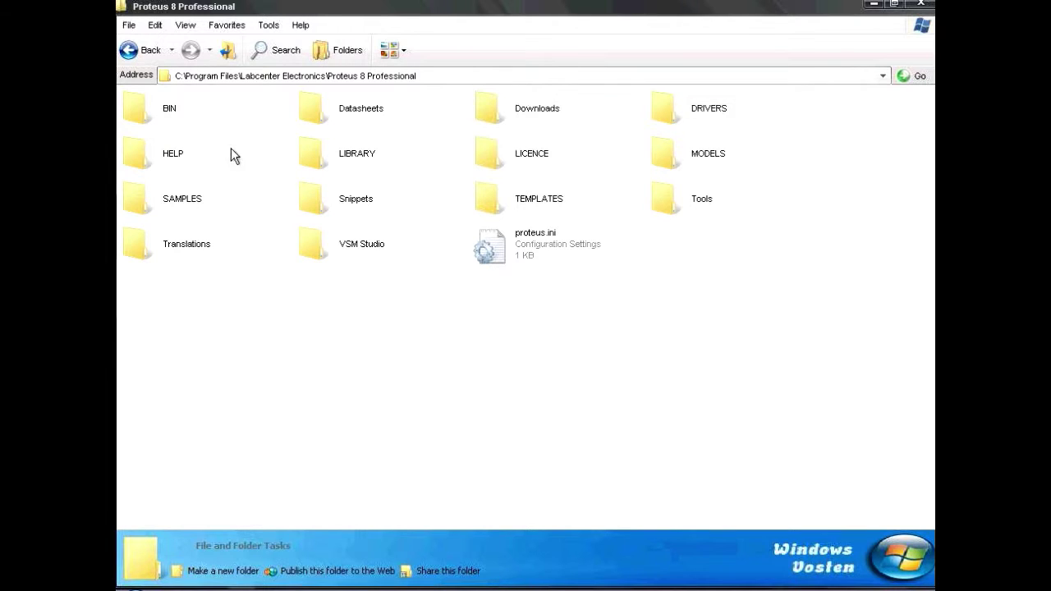
{"action": "left_click", "coordinate": [168, 109]}
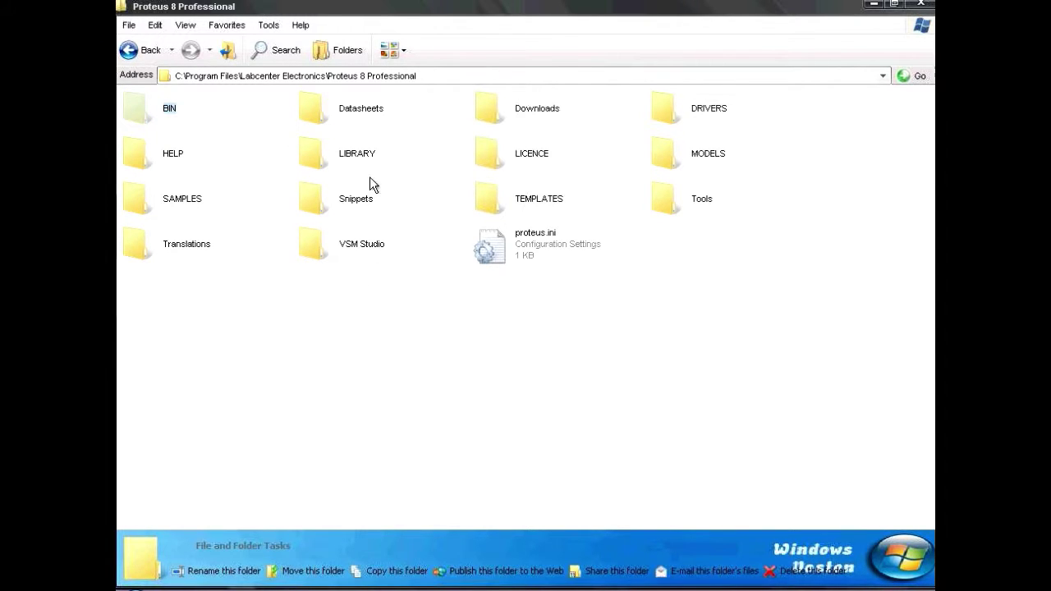
{"action": "left_click", "coordinate": [407, 317]}
{"action": "right_click", "coordinate": [406, 309]}
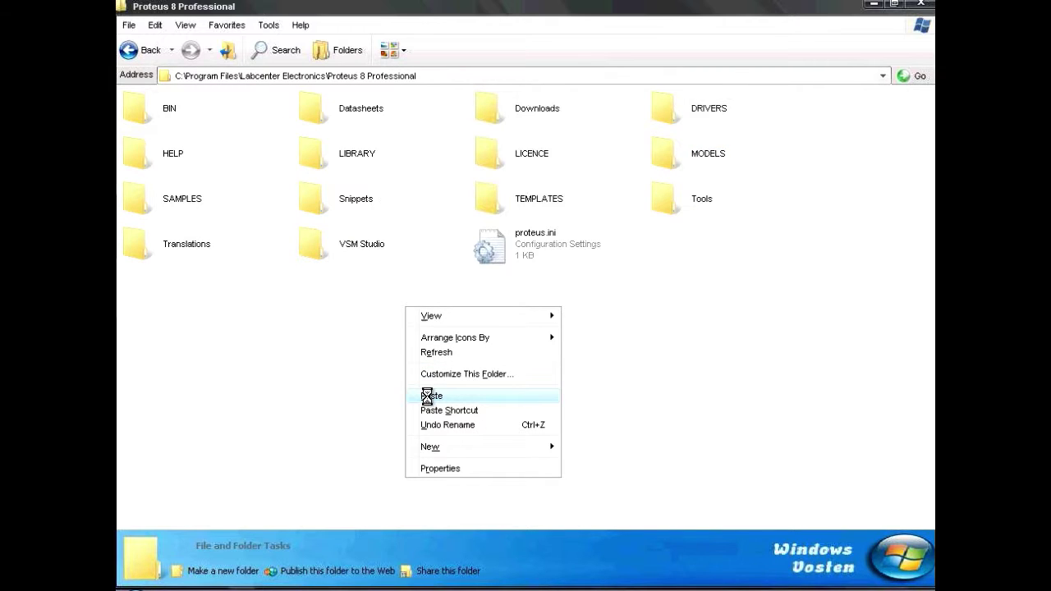
{"action": "left_click", "coordinate": [427, 396]}
{"action": "left_click", "coordinate": [437, 342]}
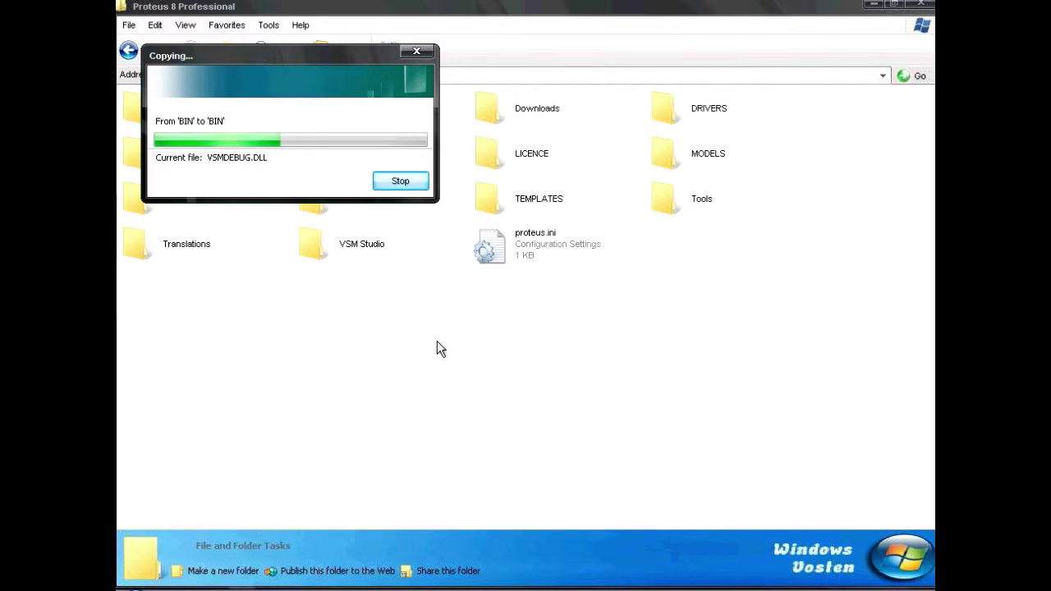
{"action": "left_click", "coordinate": [439, 340]}
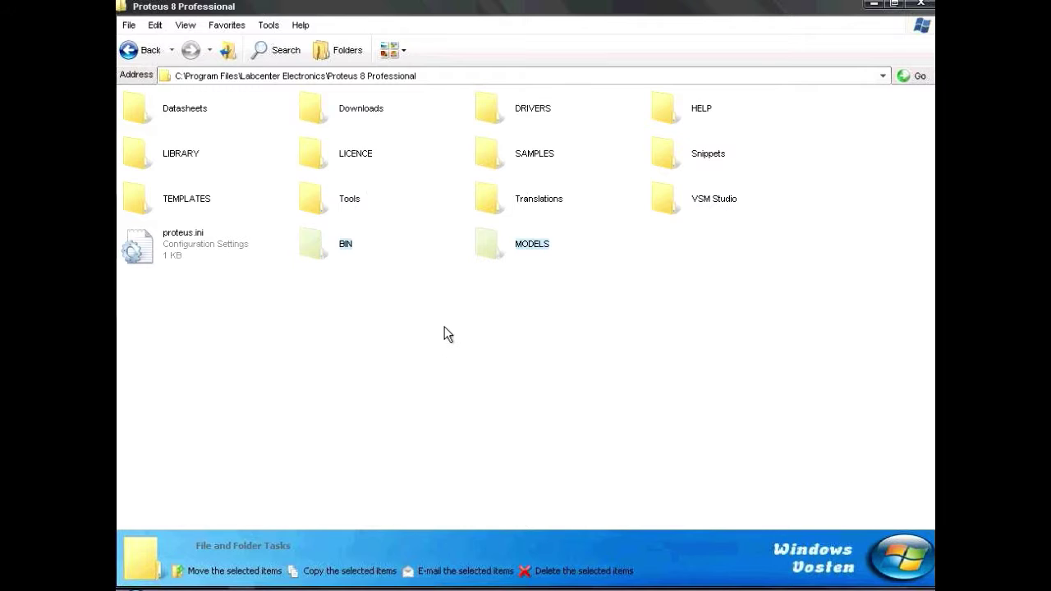
Arrange the Proteus 8 Professional folder's contents by name and close the open folder windows
{"action": "right_click", "coordinate": [444, 312]}
{"action": "mouse_move", "coordinate": [545, 342]}
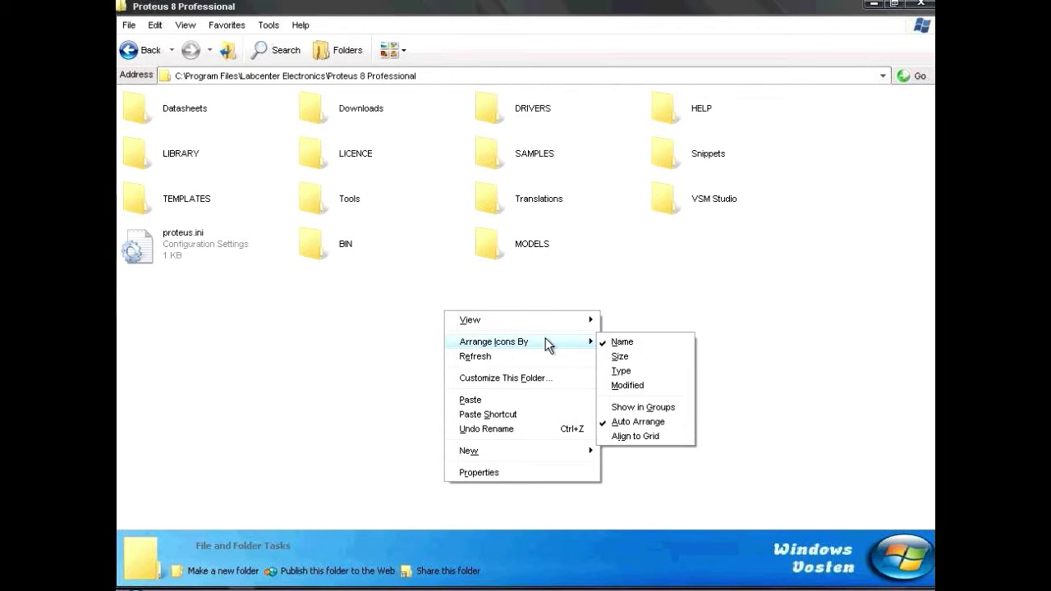
{"action": "left_click", "coordinate": [629, 341]}
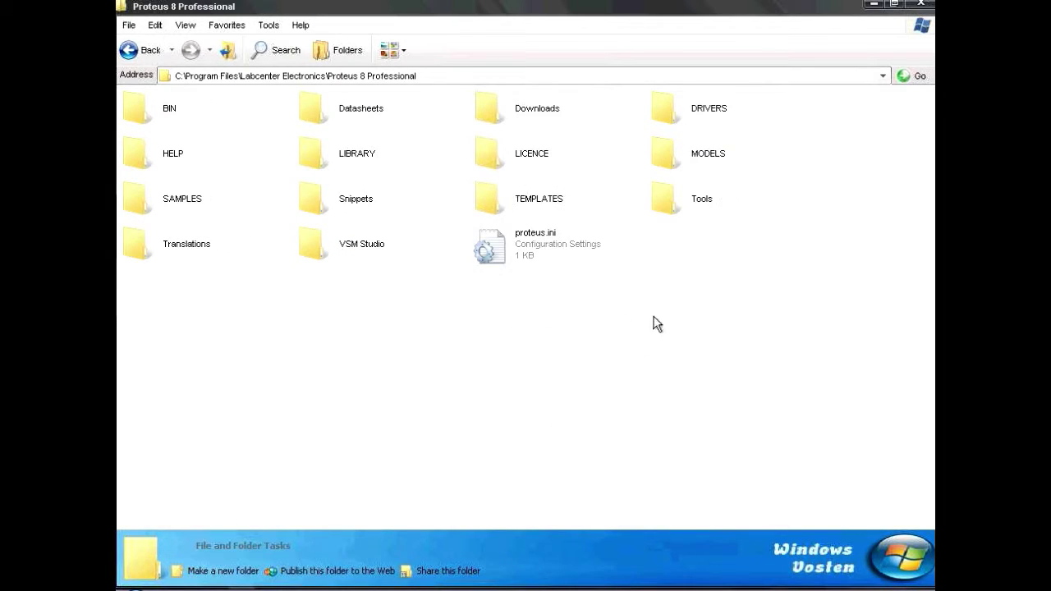
{"action": "left_click", "coordinate": [920, 5]}
{"action": "left_click", "coordinate": [921, 6]}
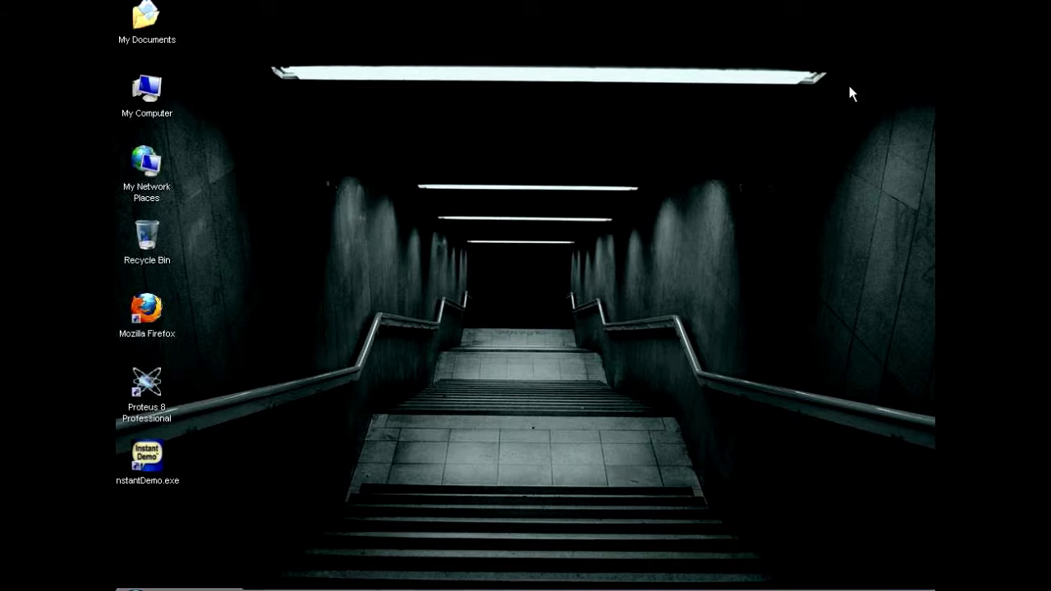
Launch Proteus 8 Professional and open the Arduino Cyrillic LCD.pdsprj sample from SAMPLES\VSM for AVR\Arduino Cyrillic LCD
{"action": "double_click", "coordinate": [152, 403]}
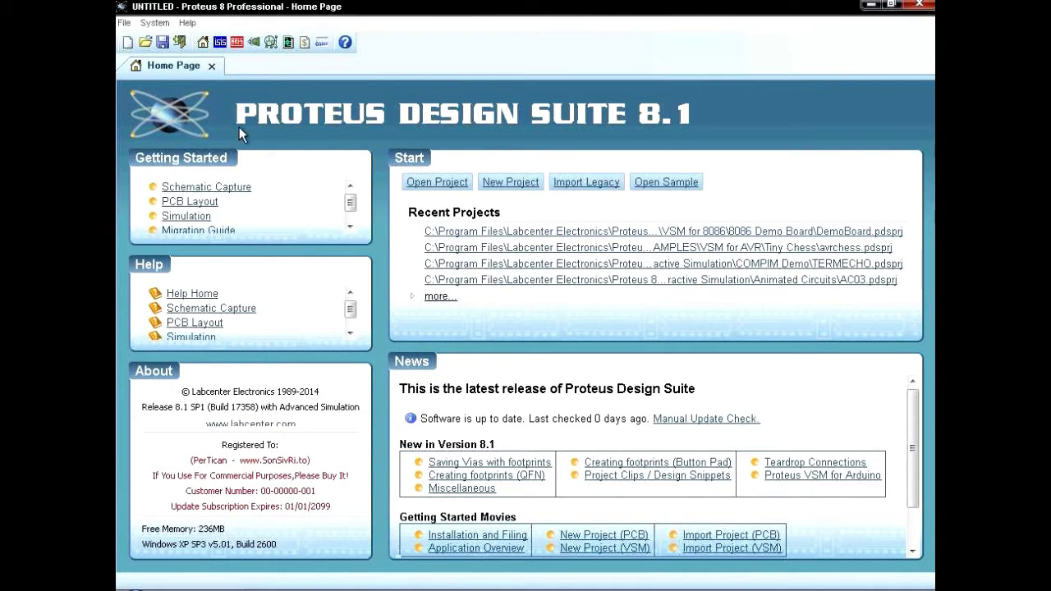
{"action": "left_click", "coordinate": [145, 42]}
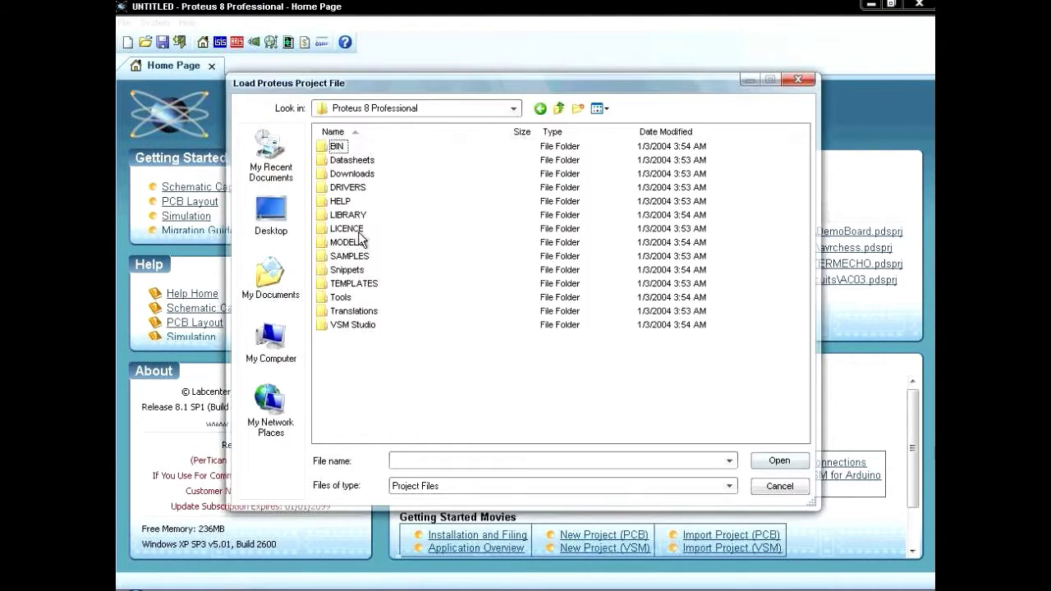
{"action": "double_click", "coordinate": [359, 257]}
{"action": "double_click", "coordinate": [368, 256]}
{"action": "double_click", "coordinate": [370, 162]}
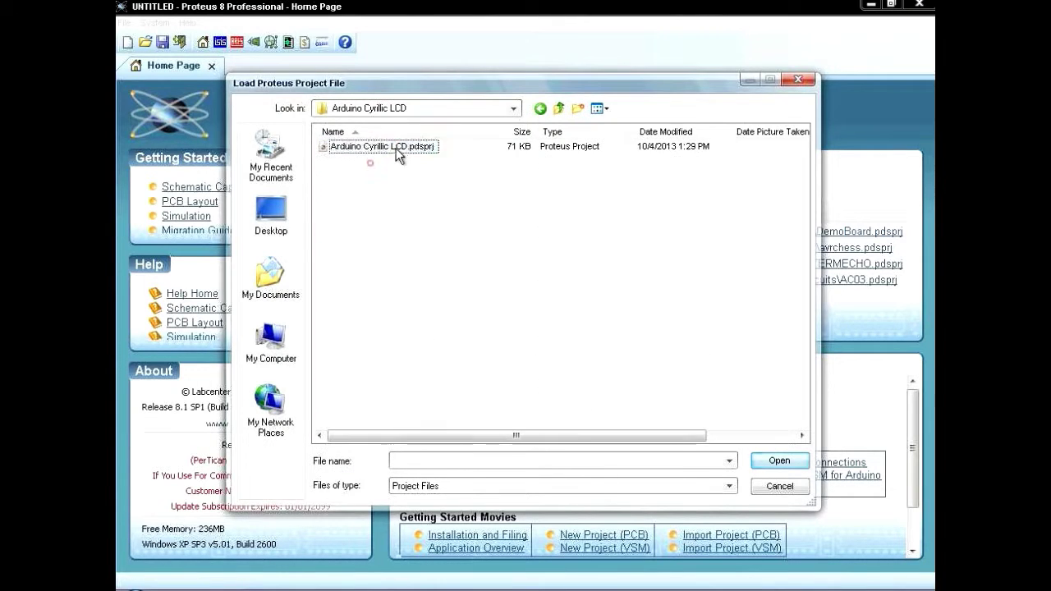
{"action": "double_click", "coordinate": [396, 147]}
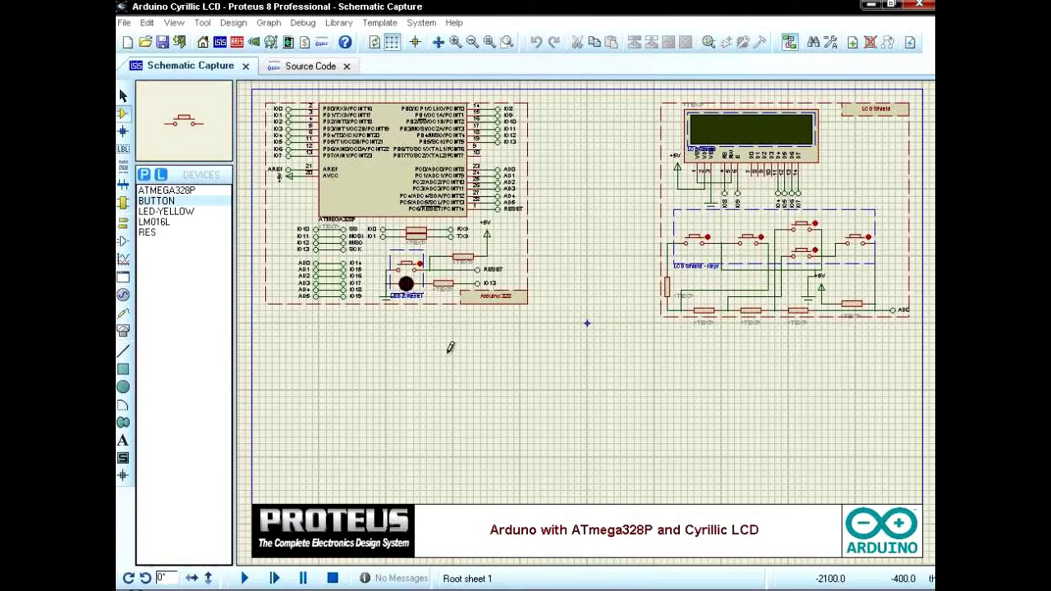
Place three BUTTON components in a row in the empty area below the Arduino 328 block and box-select them
{"action": "left_click", "coordinate": [450, 347]}
{"action": "left_click", "coordinate": [509, 347]}
{"action": "left_click", "coordinate": [577, 351]}
{"action": "left_click", "coordinate": [124, 22]}
{"action": "left_click", "coordinate": [134, 45]}
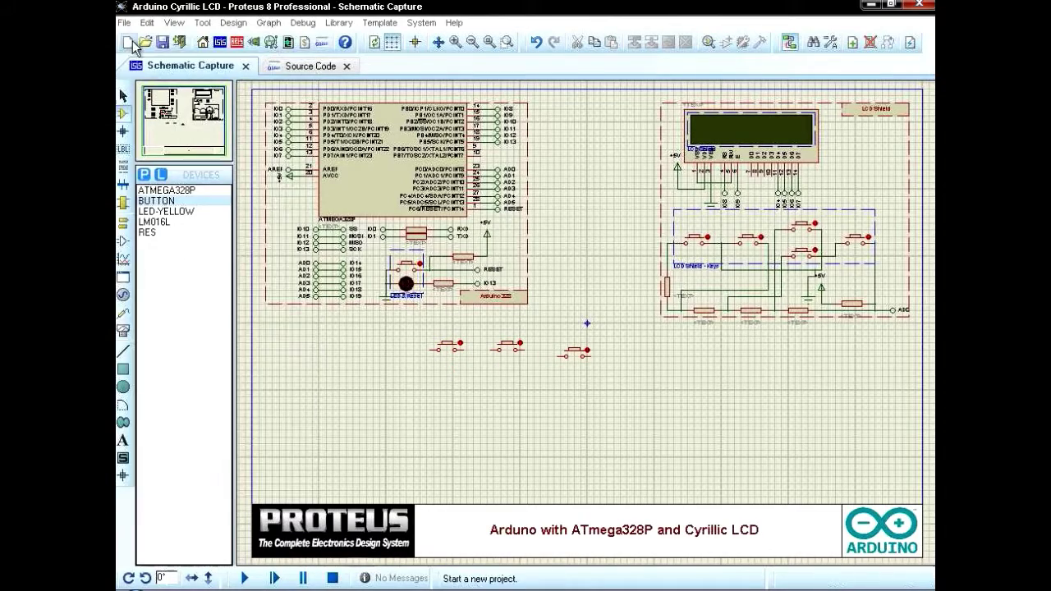
{"action": "left_click", "coordinate": [124, 22]}
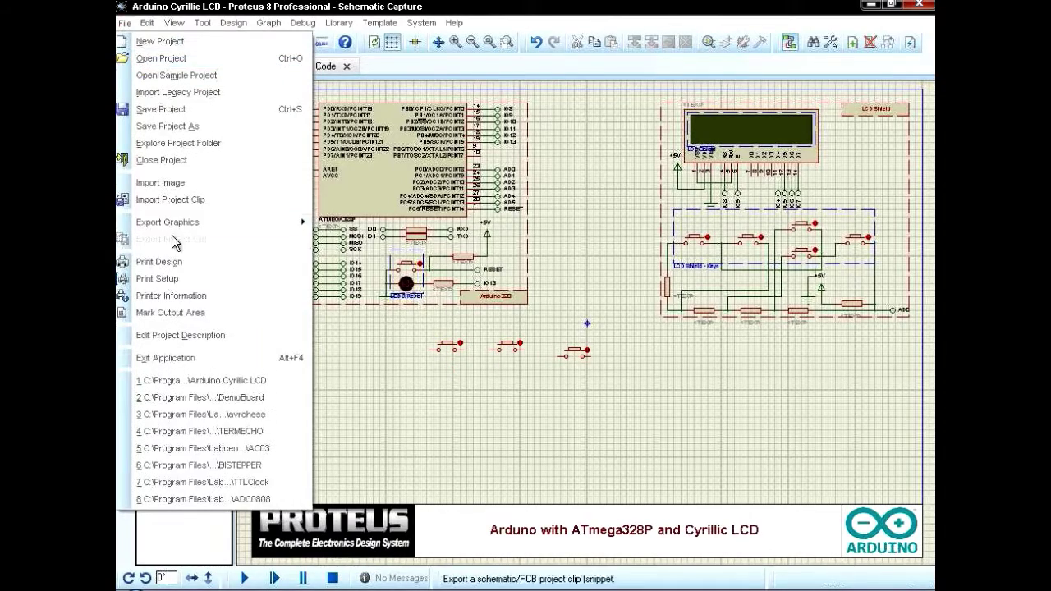
{"action": "left_click", "coordinate": [166, 160]}
{"action": "left_click", "coordinate": [730, 205]}
{"action": "left_click_drag", "start_coordinate": [633, 382], "coordinate": [399, 324]}
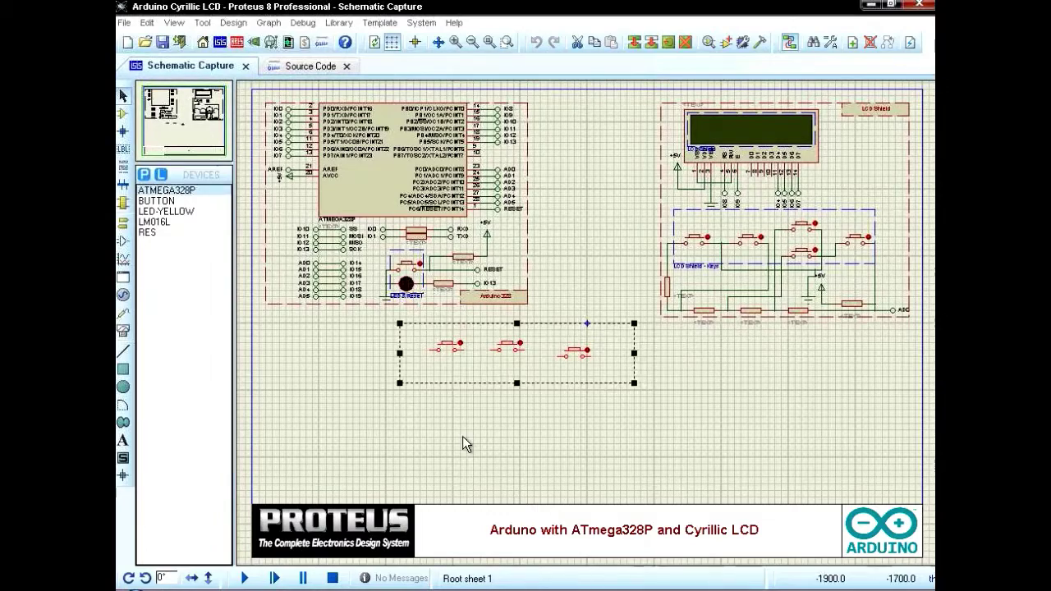
Start a VSM debugging session and repeatedly single-step into the AVR source code from main.ino
{"action": "key", "text": "ctrl+F12"}
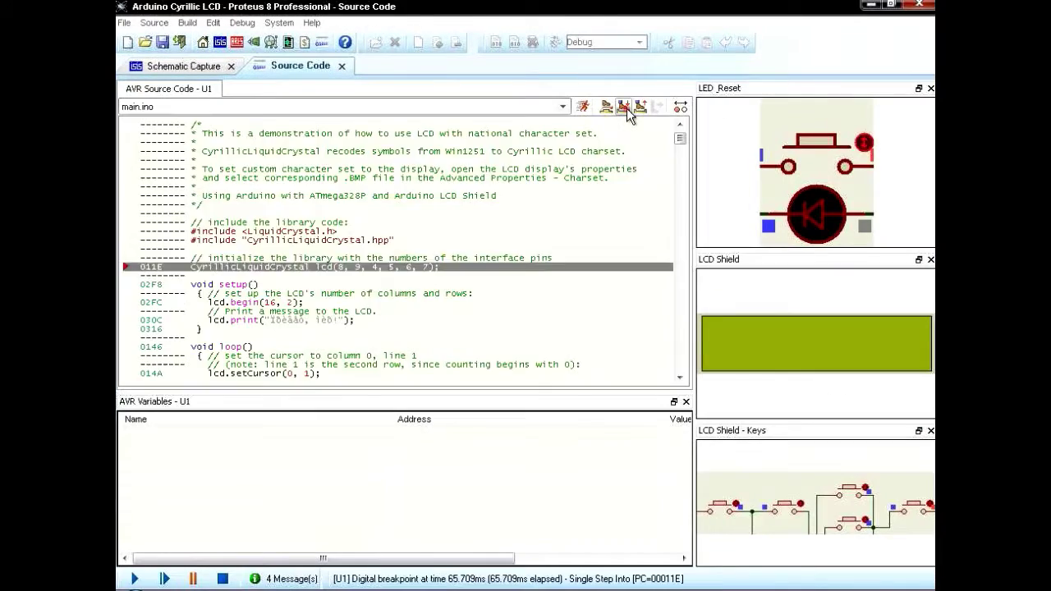
{"action": "left_click", "coordinate": [624, 107]}
{"action": "left_click", "coordinate": [624, 107]}
{"action": "left_click", "coordinate": [623, 107]}
{"action": "left_click", "coordinate": [624, 107]}
{"action": "left_click", "coordinate": [624, 107]}
{"action": "left_click", "coordinate": [624, 107]}
{"action": "left_click", "coordinate": [624, 107]}
{"action": "left_click", "coordinate": [623, 106]}
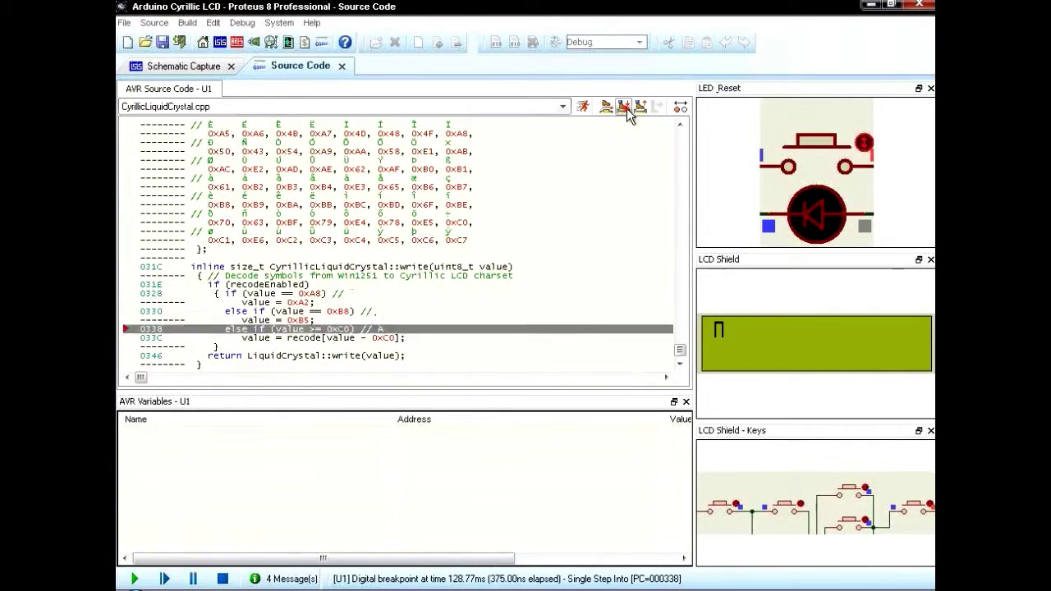
{"action": "left_click", "coordinate": [624, 106]}
Run the Arduino Cyrillic LCD simulation continuously, stop it and return to the schematic
{"action": "left_click", "coordinate": [135, 579]}
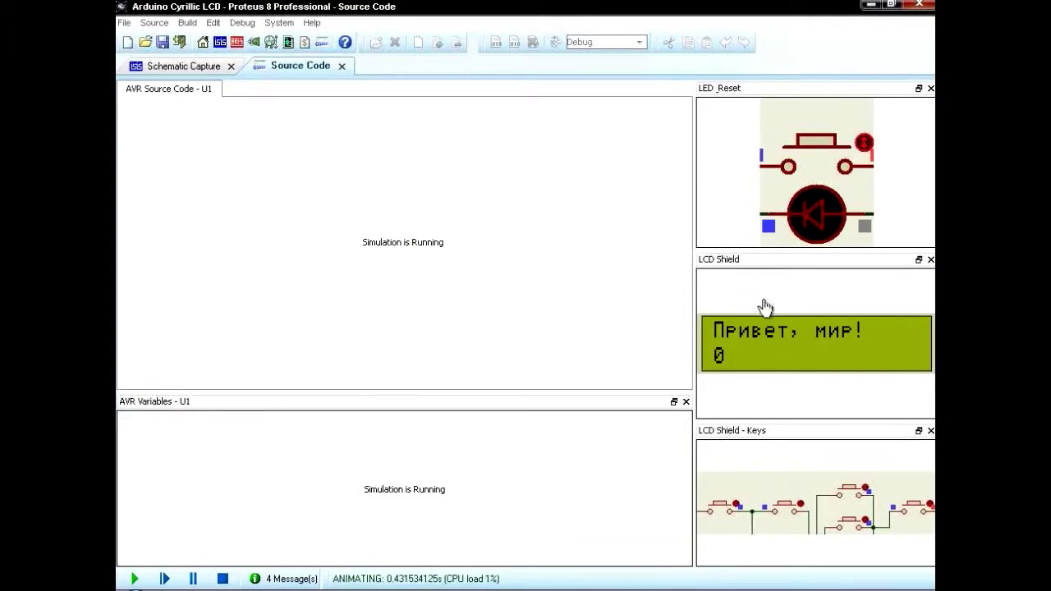
{"action": "left_click", "coordinate": [205, 64]}
{"action": "left_click", "coordinate": [222, 579]}
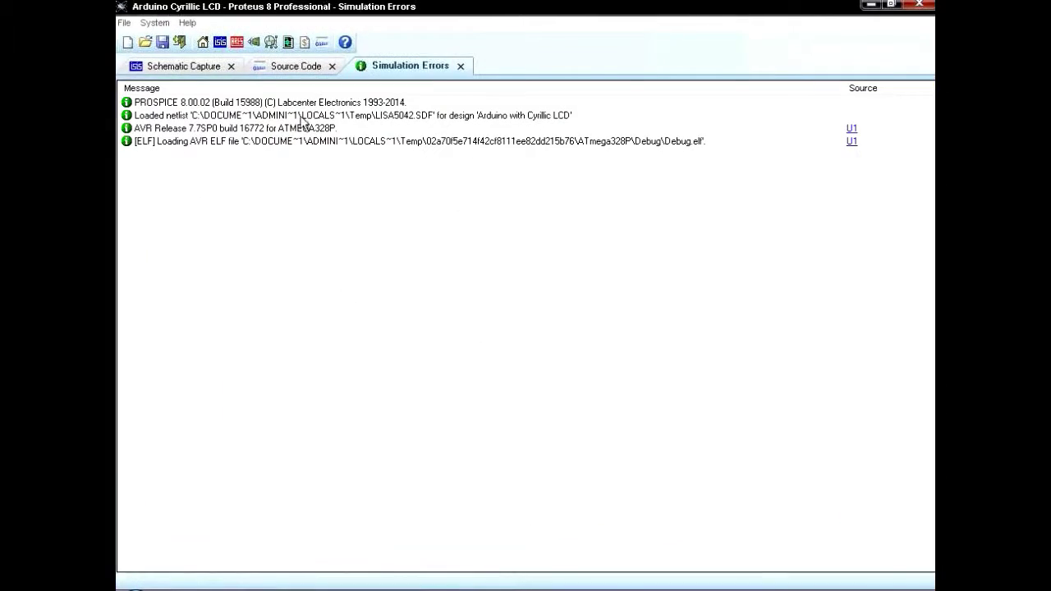
{"action": "key", "text": "ctrl+Tab"}
{"action": "left_click", "coordinate": [125, 23]}
{"action": "left_click", "coordinate": [130, 24]}
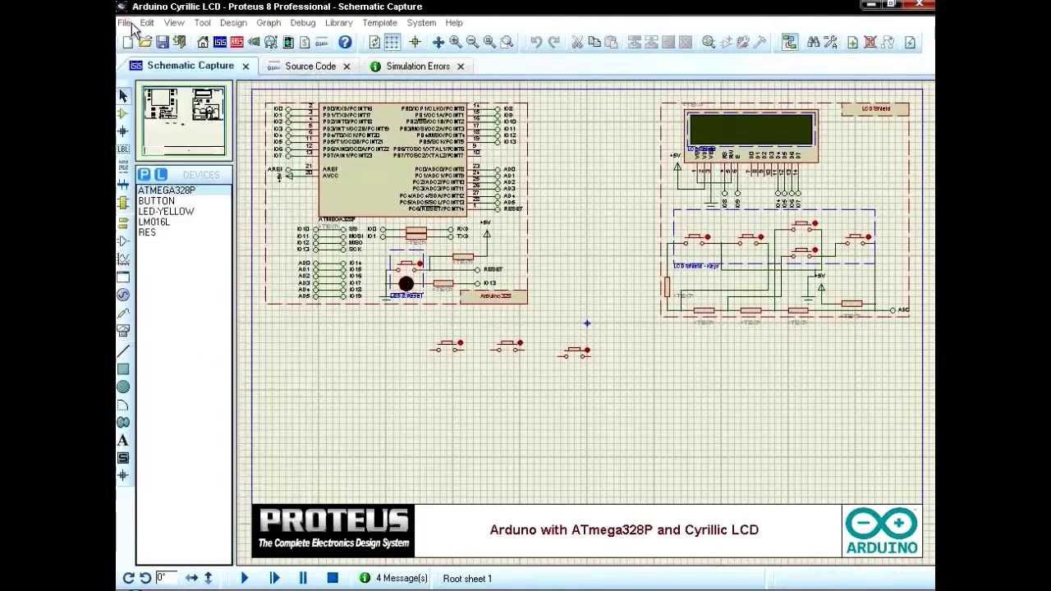
Open the GNUCHESS sample project from the SAMPLES\VSM for ARM7\GNU Chess folder
{"action": "left_click", "coordinate": [145, 42]}
{"action": "left_click", "coordinate": [353, 257]}
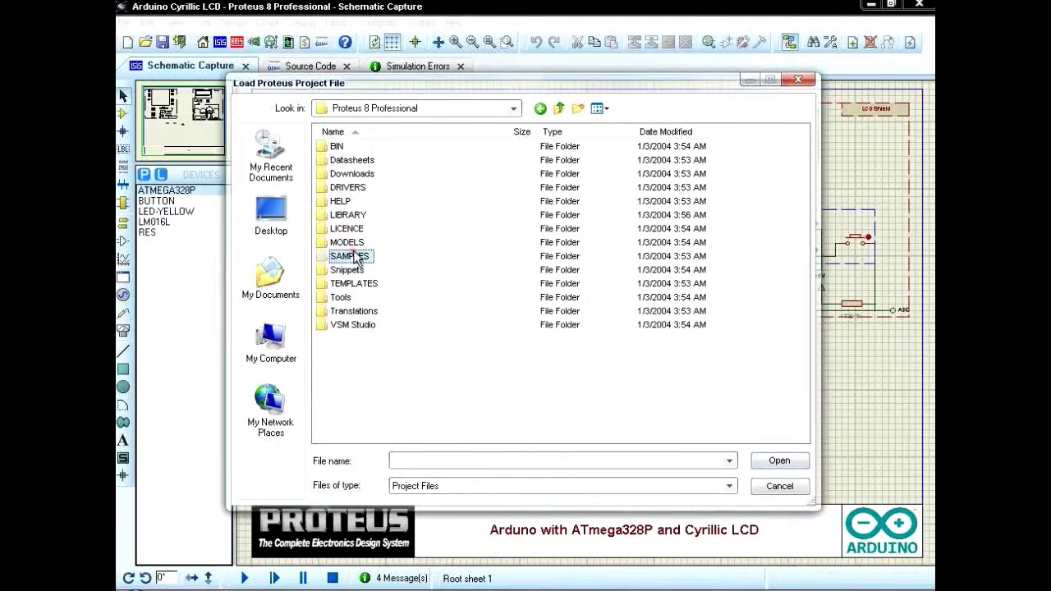
{"action": "double_click", "coordinate": [353, 257]}
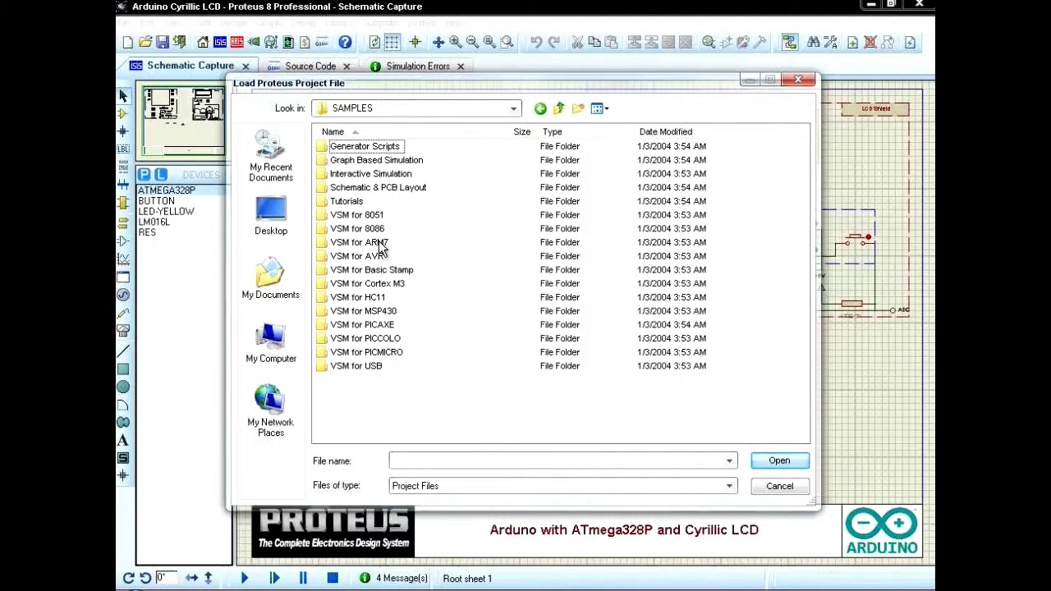
{"action": "double_click", "coordinate": [378, 243]}
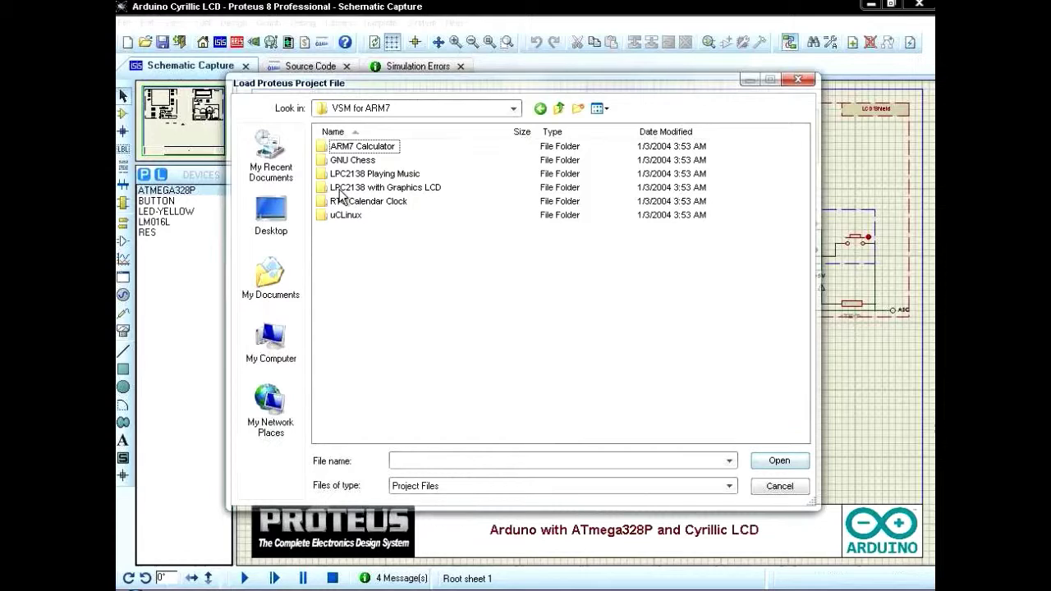
{"action": "double_click", "coordinate": [360, 160]}
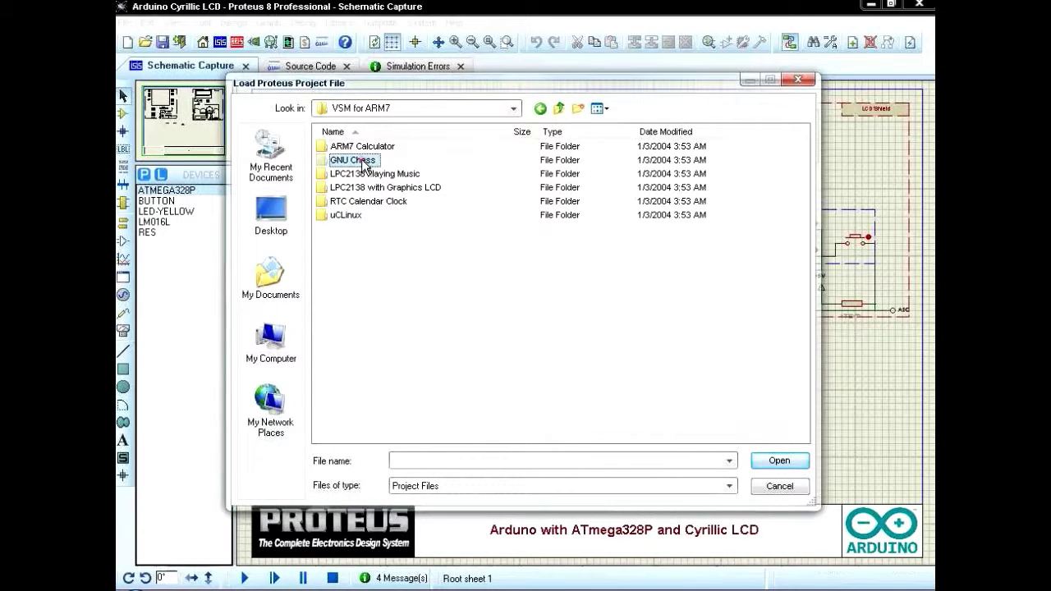
{"action": "double_click", "coordinate": [356, 172]}
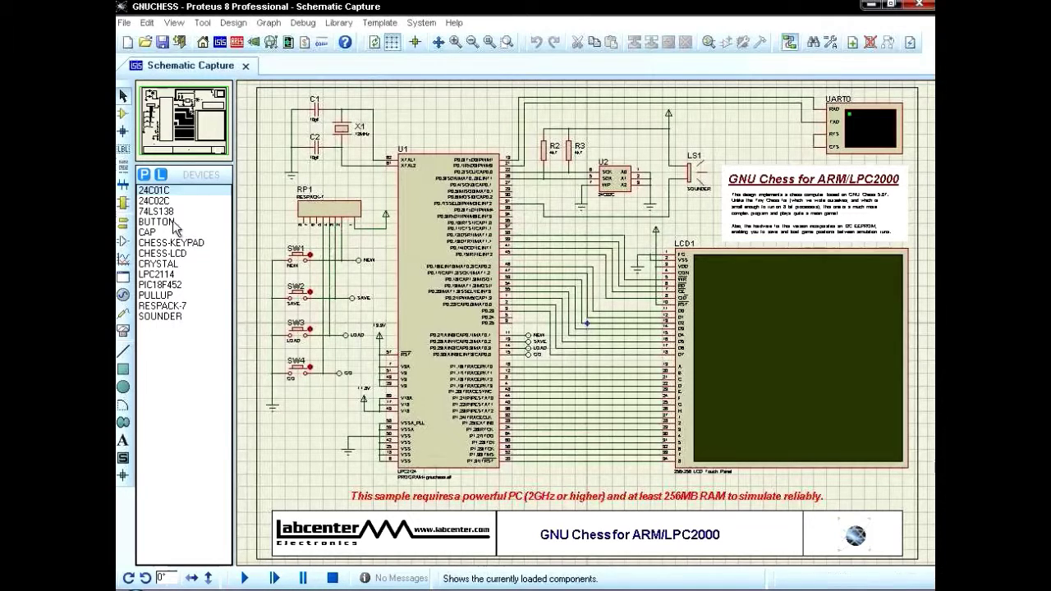
Place three CAP capacitors in the free space above U1 and save the project
{"action": "left_click", "coordinate": [147, 232]}
{"action": "left_click", "coordinate": [446, 110]}
{"action": "left_click", "coordinate": [407, 121]}
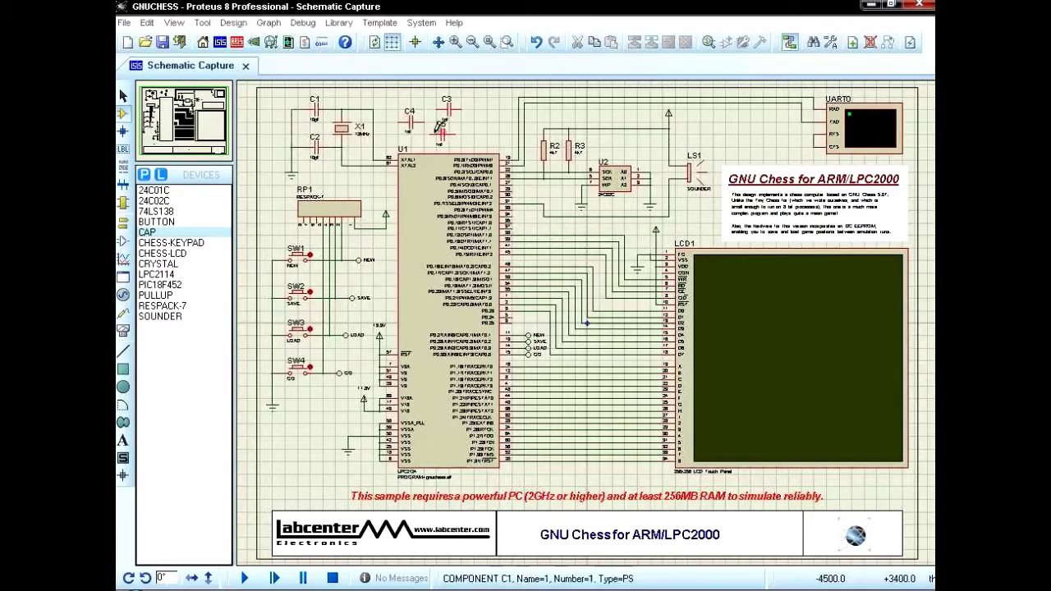
{"action": "left_click", "coordinate": [163, 42]}
{"action": "left_click", "coordinate": [486, 323]}
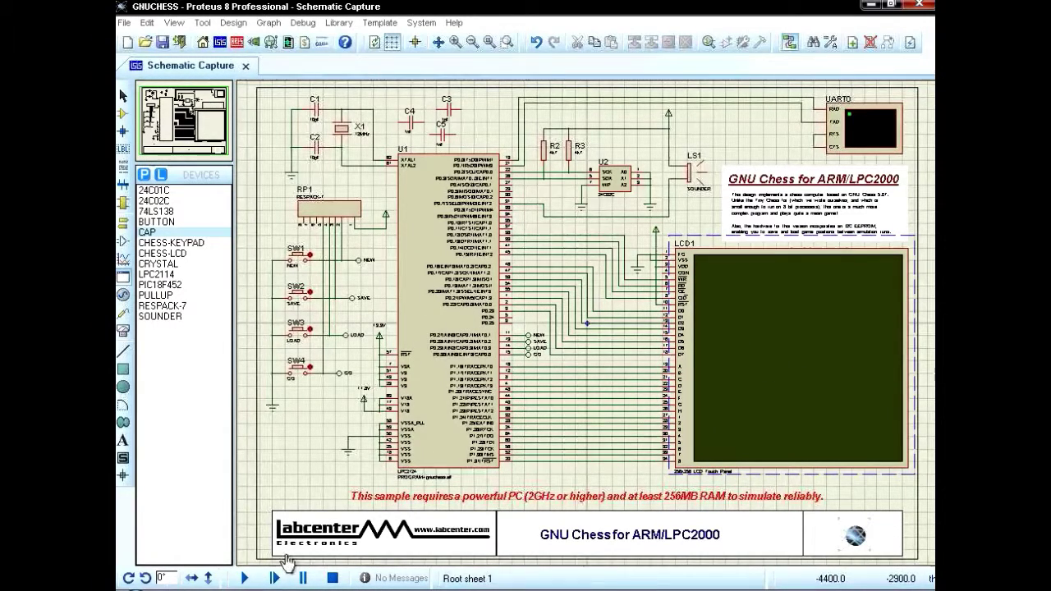
Run the GNU Chess simulation from the schematic, close the UART0 virtual terminal and stop the simulation
{"action": "left_click", "coordinate": [244, 578]}
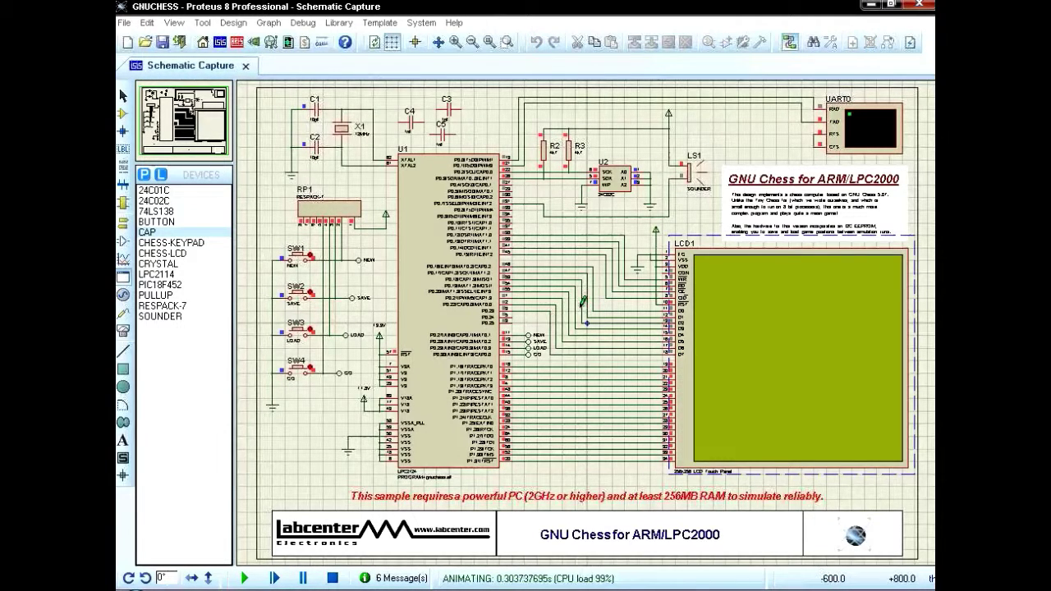
{"action": "mouse_move", "coordinate": [692, 404]}
{"action": "left_mouse_down"}
{"action": "mouse_move", "coordinate": [427, 242]}
{"action": "mouse_move", "coordinate": [388, 190]}
{"action": "left_mouse_up"}
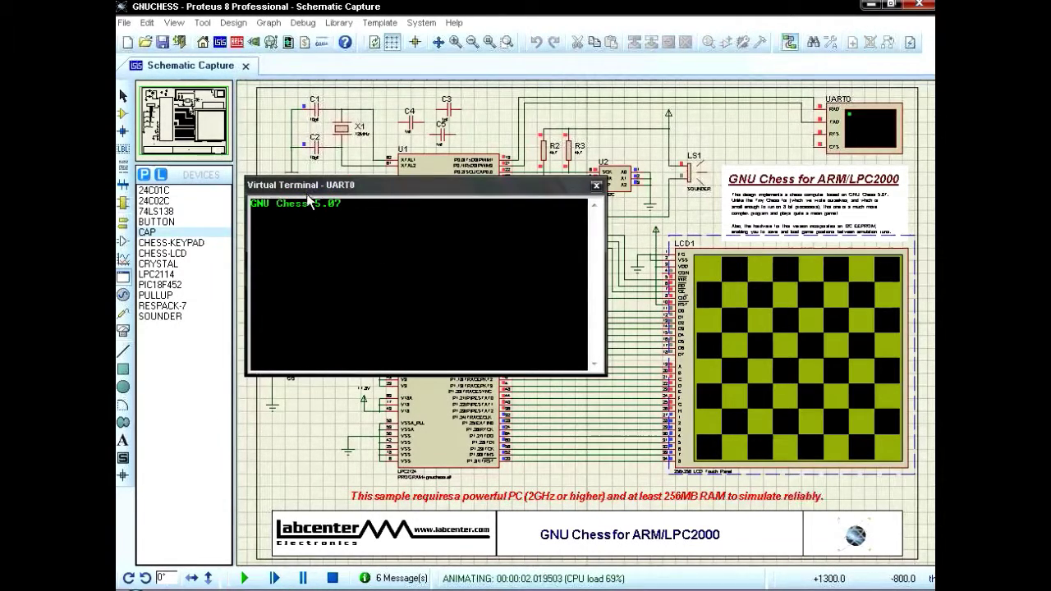
{"action": "left_click", "coordinate": [596, 185]}
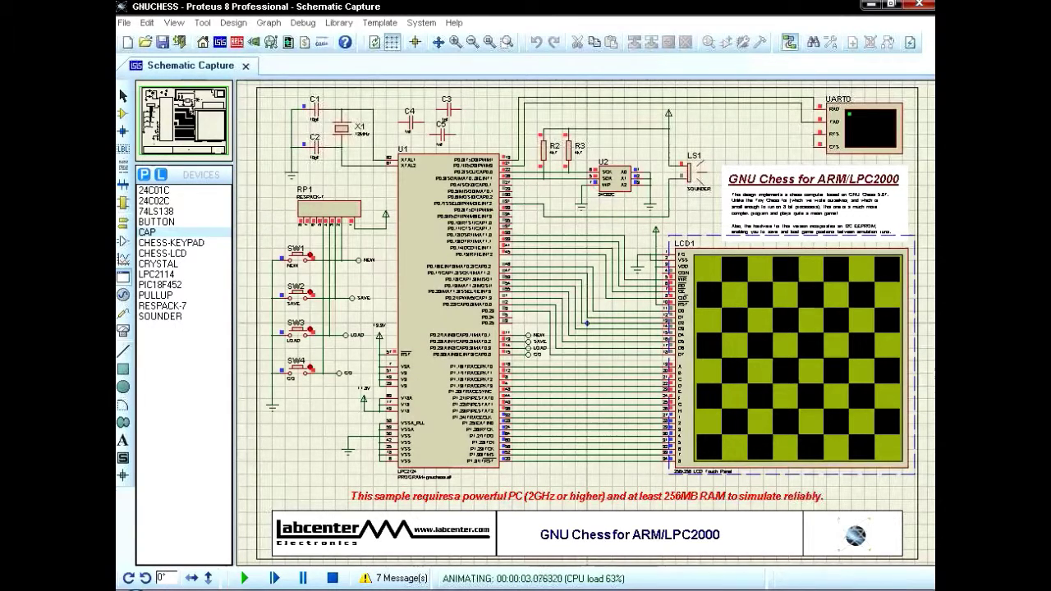
{"action": "left_click", "coordinate": [174, 22]}
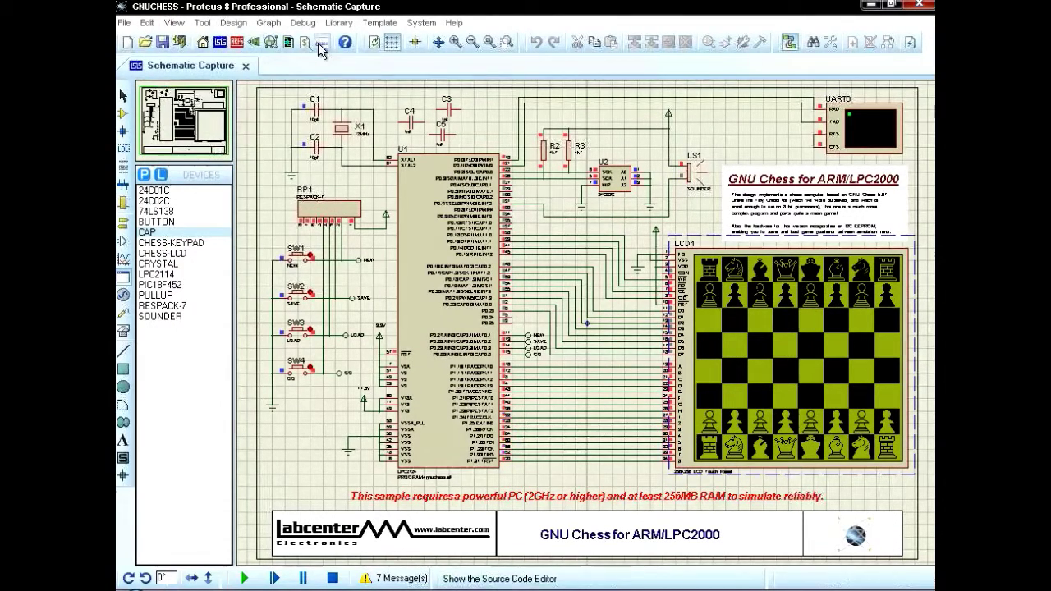
{"action": "left_click", "coordinate": [320, 50]}
{"action": "left_click", "coordinate": [525, 320]}
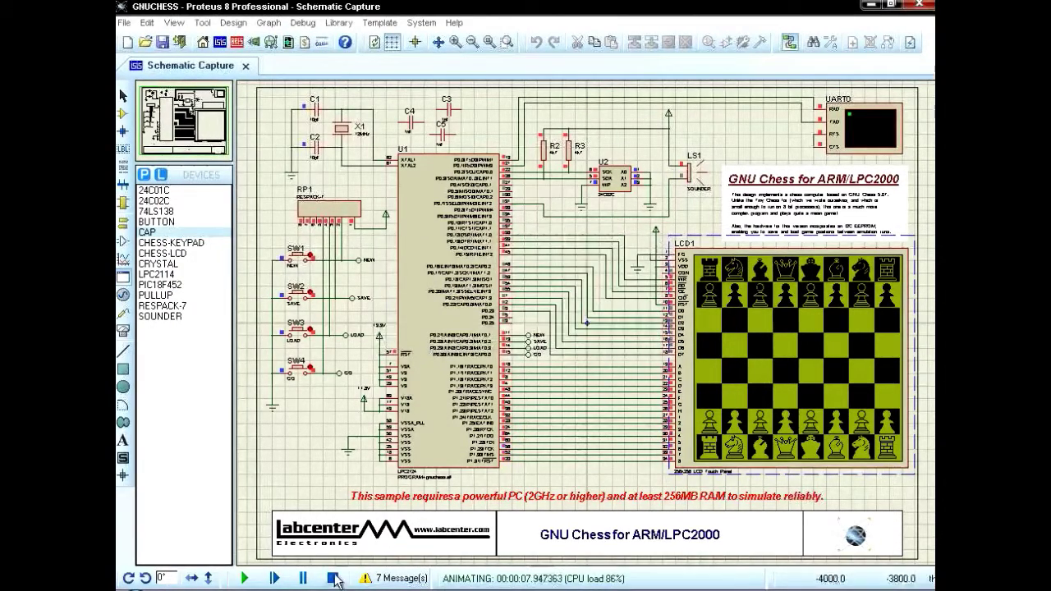
{"action": "left_click", "coordinate": [332, 578]}
Run the simulation from the source code view with an enlarged Schematic Animation pane and play on the LCD1 chessboard
{"action": "left_click", "coordinate": [359, 65]}
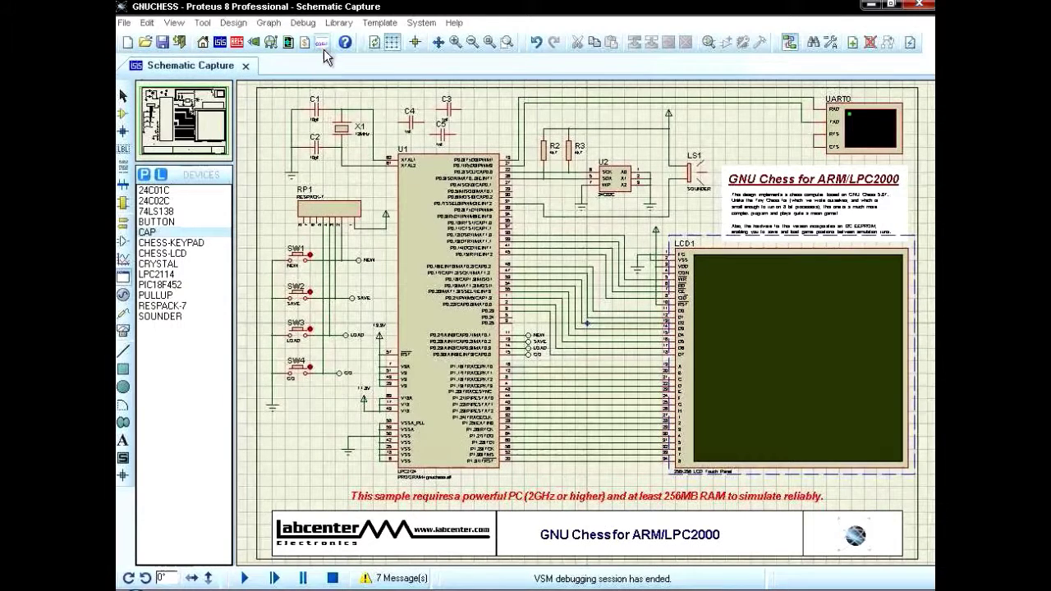
{"action": "left_click", "coordinate": [323, 49]}
{"action": "left_click", "coordinate": [133, 578]}
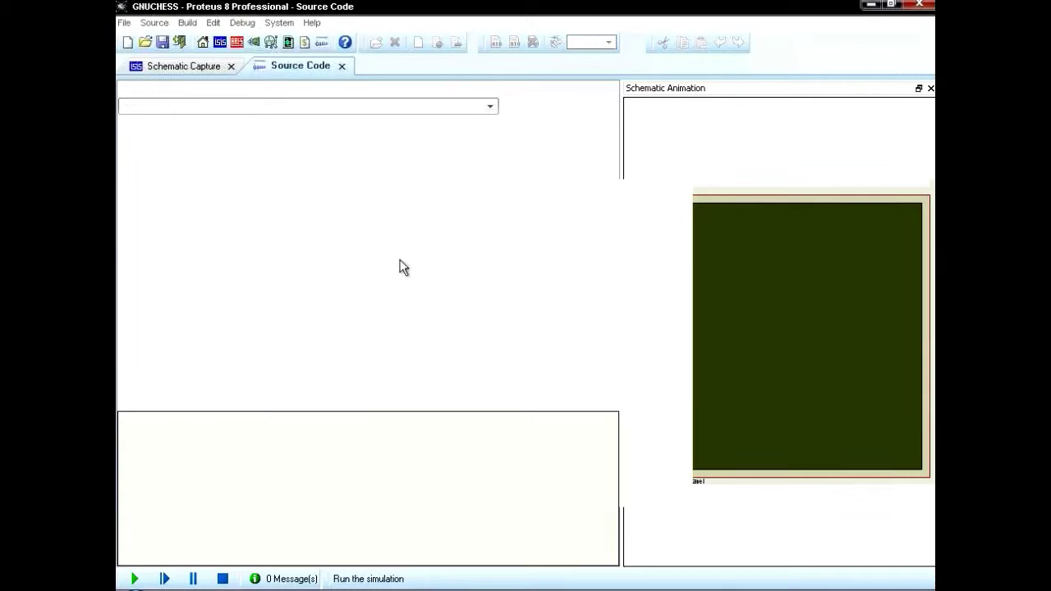
{"action": "mouse_move", "coordinate": [620, 286]}
{"action": "left_mouse_down"}
{"action": "mouse_move", "coordinate": [622, 242]}
{"action": "mouse_move", "coordinate": [417, 246]}
{"action": "left_mouse_up"}
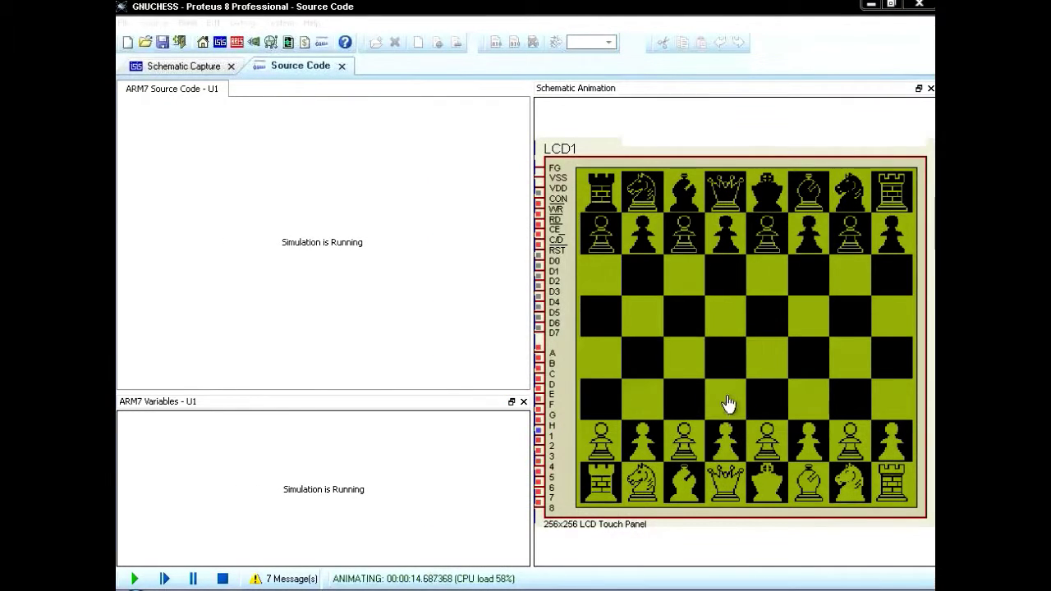
{"action": "left_click", "coordinate": [728, 351]}
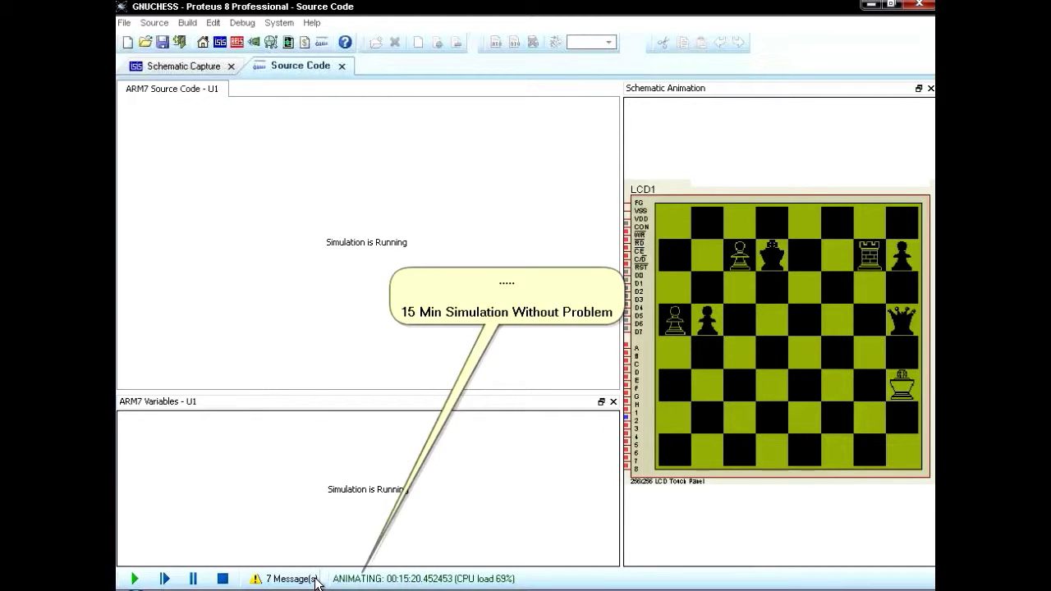
Stop the chess simulation and close the Simulation Errors and Source Code views
{"action": "left_click", "coordinate": [222, 579]}
{"action": "left_click", "coordinate": [460, 65]}
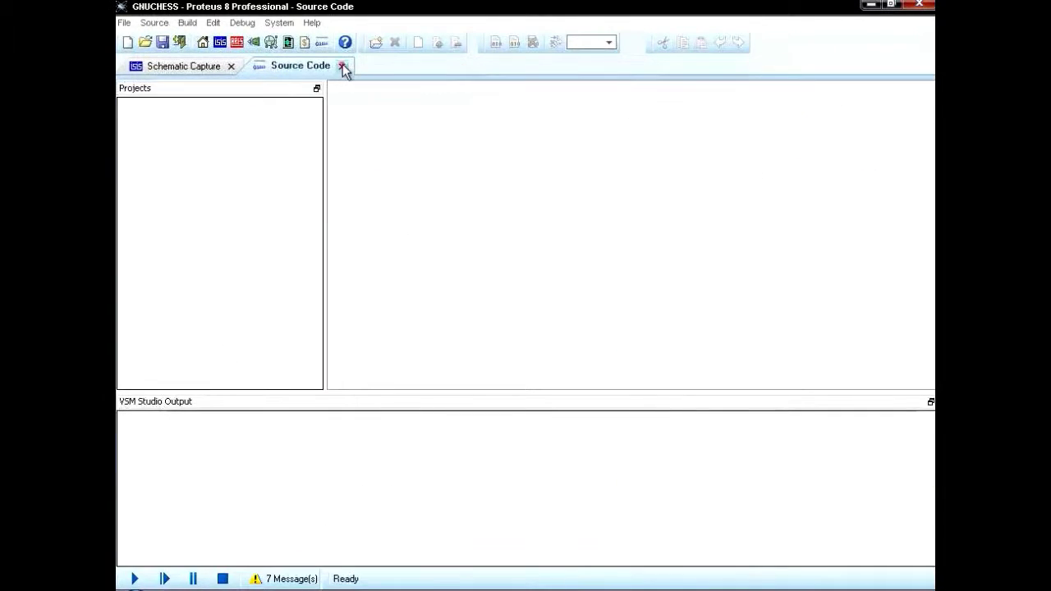
{"action": "left_click", "coordinate": [343, 66]}
Close the GNUCHESS project and exit Proteus
{"action": "left_click", "coordinate": [124, 22]}
{"action": "left_click", "coordinate": [148, 160]}
{"action": "left_click", "coordinate": [460, 323]}
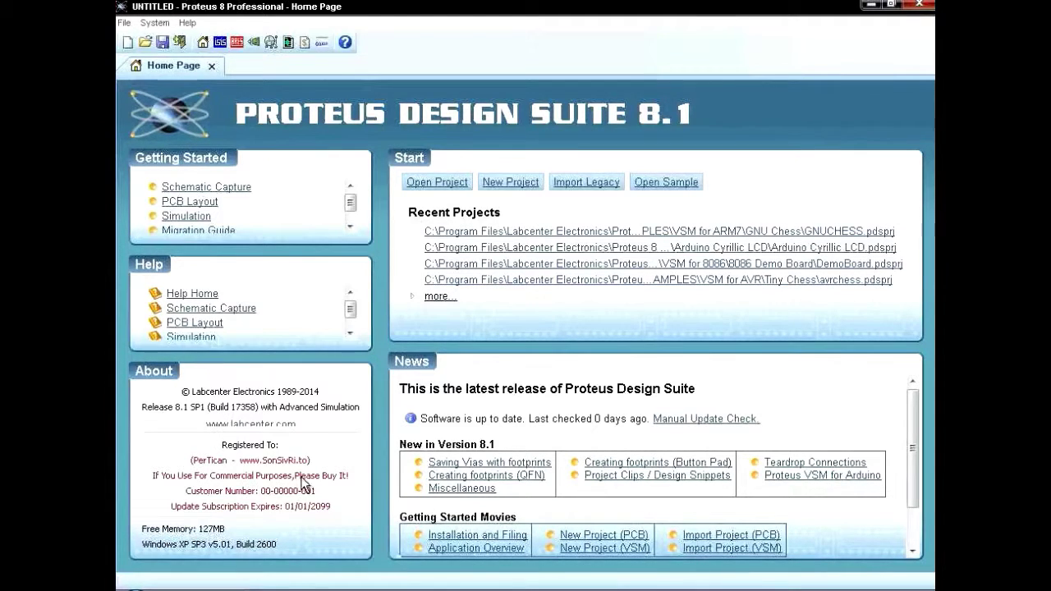
{"action": "left_click", "coordinate": [925, 5]}
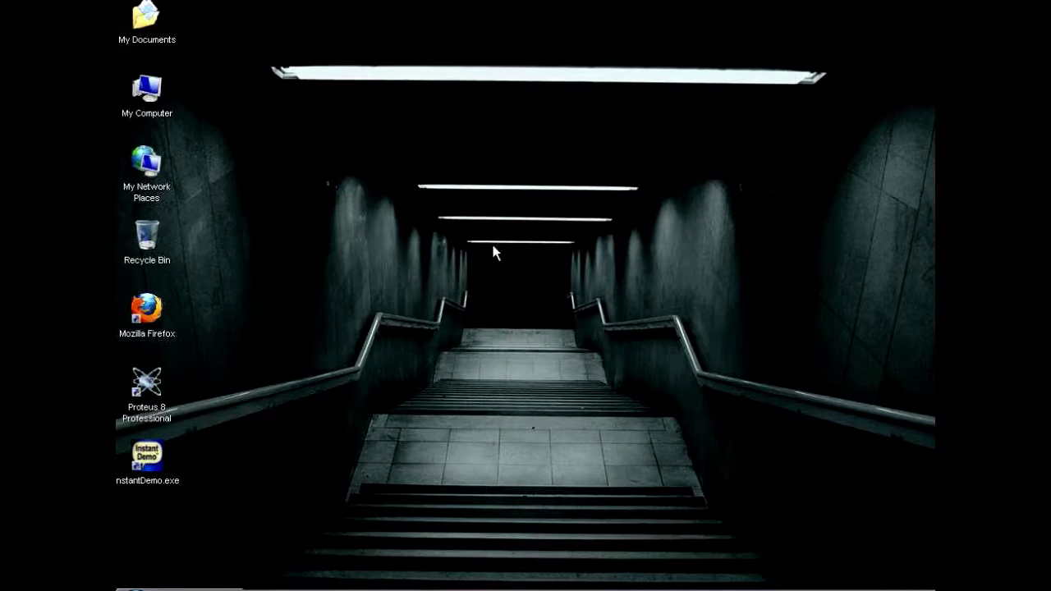